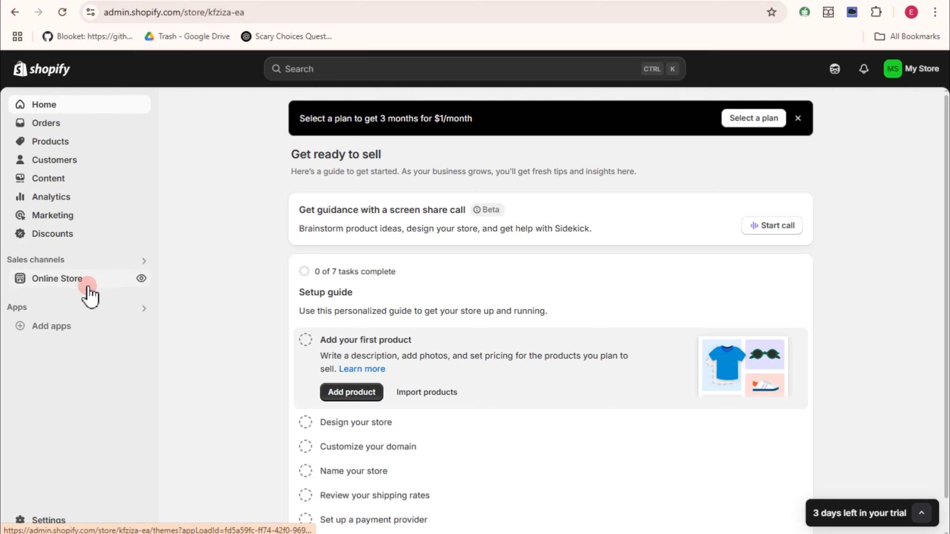
Step: Open the online store's themes page and browse the popular free themes
{"action": "left_click", "coordinate": [73, 281]}
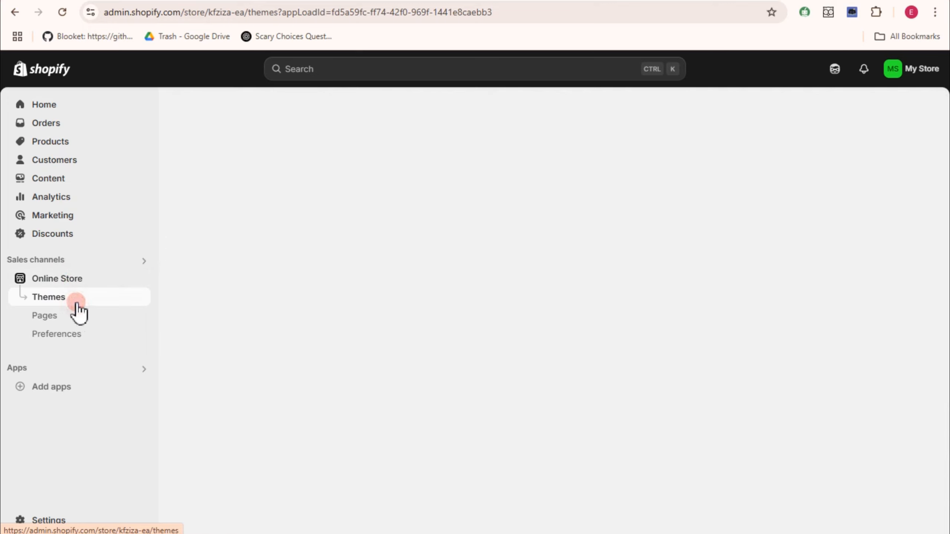
{"action": "left_click", "coordinate": [78, 305]}
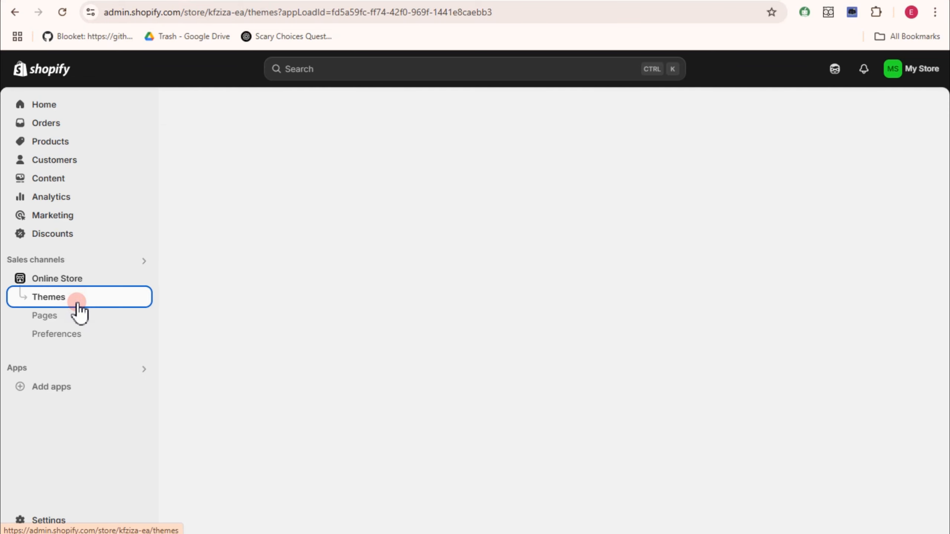
{"action": "scroll", "coordinate": [495, 322], "scroll_direction": "down", "scroll_amount": 2}
{"action": "scroll", "coordinate": [505, 332], "scroll_direction": "down", "scroll_amount": 8}
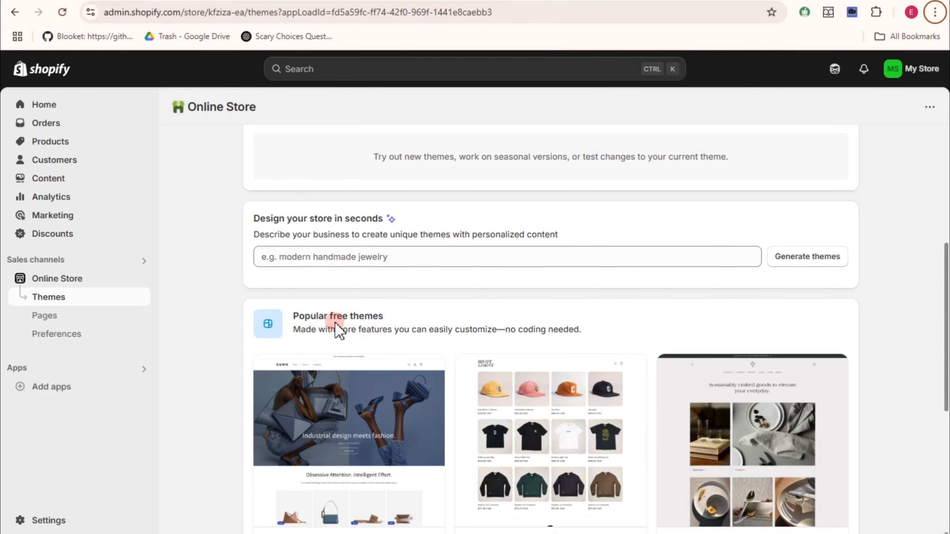
{"action": "scroll", "coordinate": [351, 327], "scroll_direction": "down", "scroll_amount": 3}
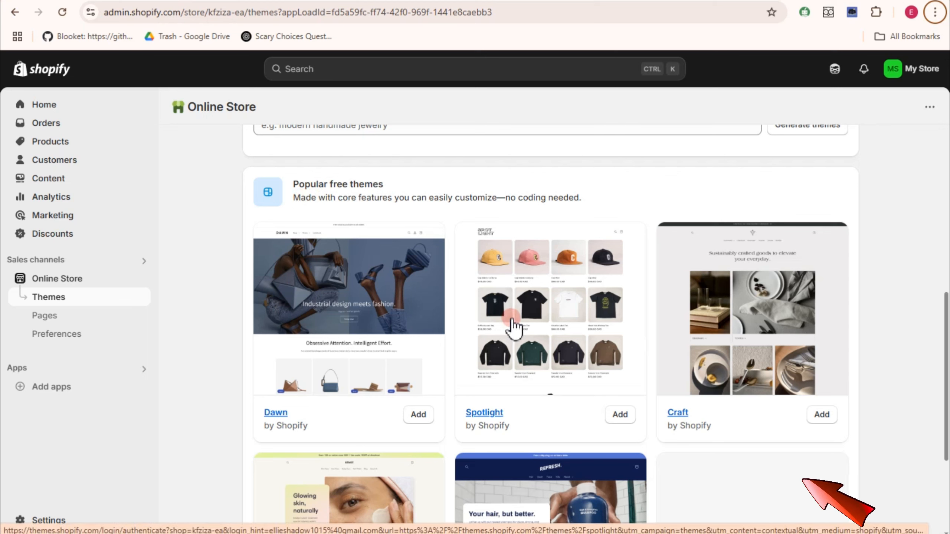
{"action": "scroll", "coordinate": [340, 420], "scroll_direction": "down", "scroll_amount": 2}
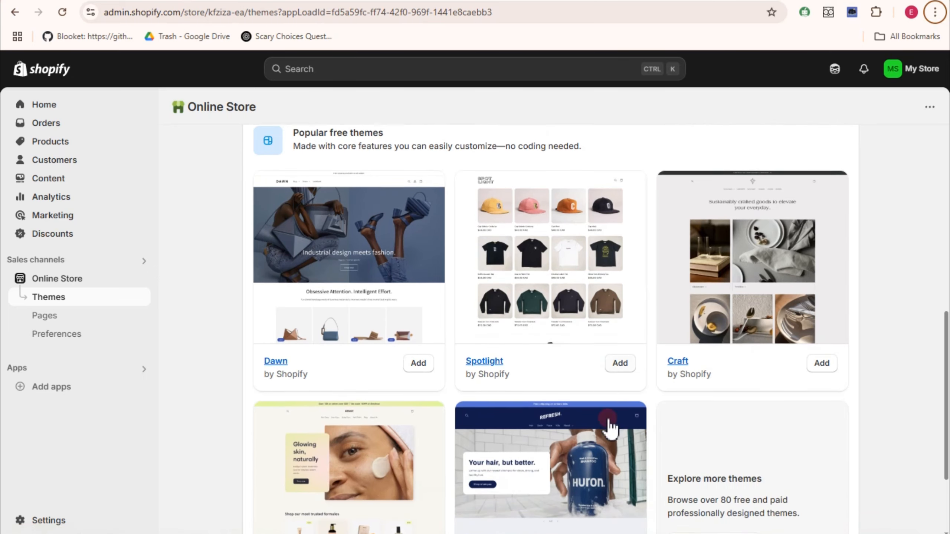
{"action": "scroll", "coordinate": [582, 465], "scroll_direction": "down", "scroll_amount": 3}
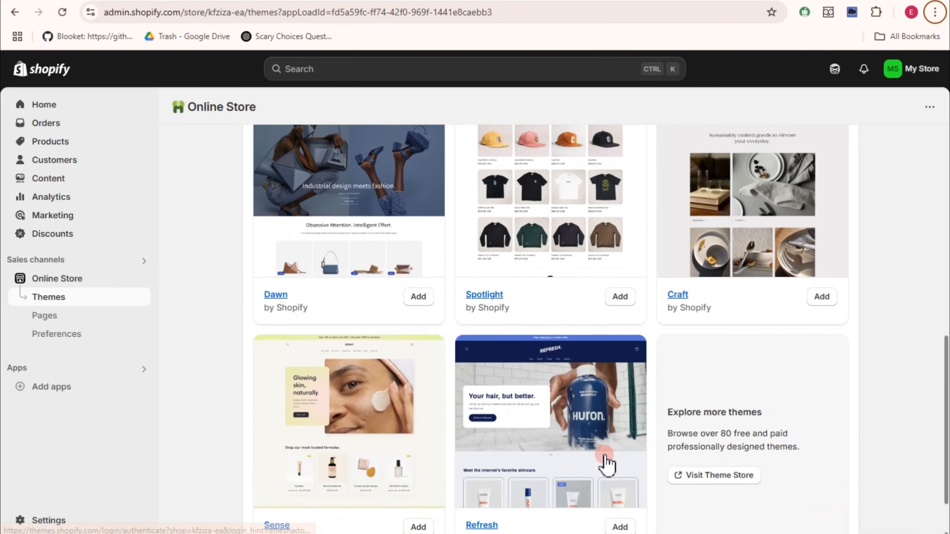
{"action": "left_click", "coordinate": [617, 420]}
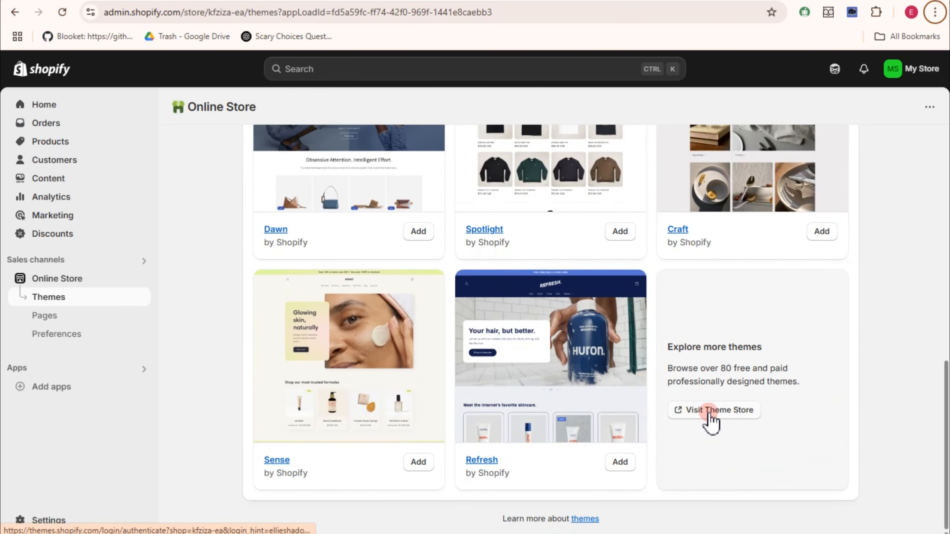
Step: Visit the Theme Store and look over its catalog of themes and filter categories
{"action": "left_click", "coordinate": [696, 411]}
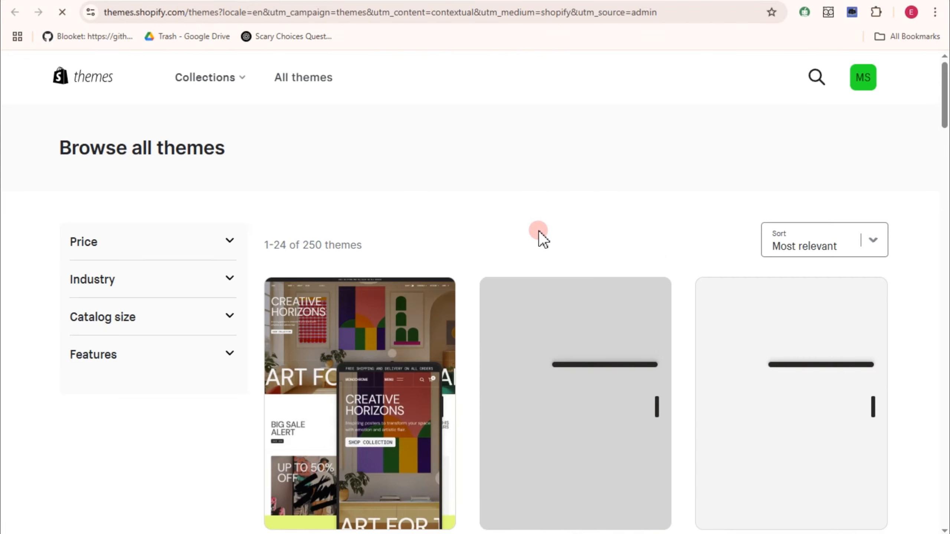
{"action": "scroll", "coordinate": [708, 277], "scroll_direction": "down", "scroll_amount": 1}
{"action": "scroll", "coordinate": [708, 277], "scroll_direction": "down", "scroll_amount": 2}
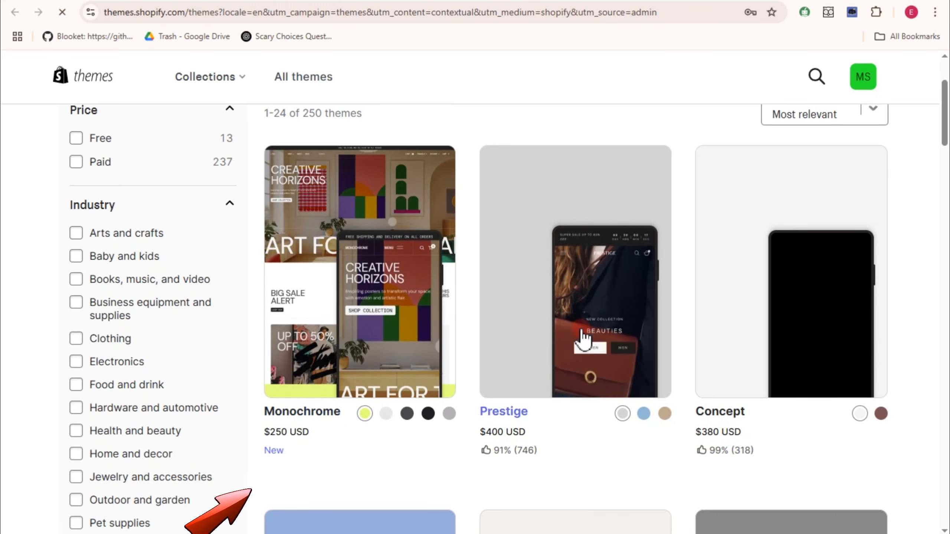
{"action": "scroll", "coordinate": [583, 339], "scroll_direction": "up", "scroll_amount": 3}
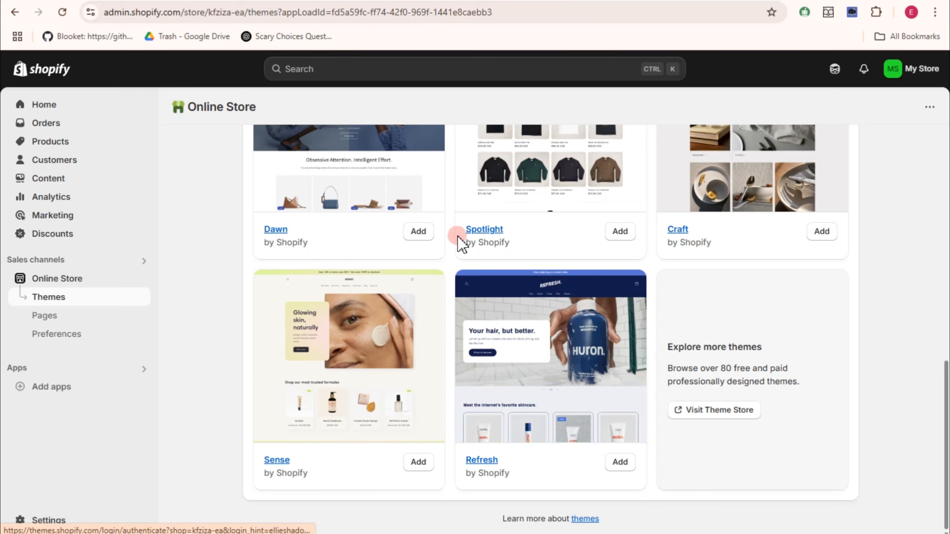
Step: Publish the Craft theme from the theme library as the store's current theme
{"action": "scroll", "coordinate": [457, 236], "scroll_direction": "up", "scroll_amount": 2}
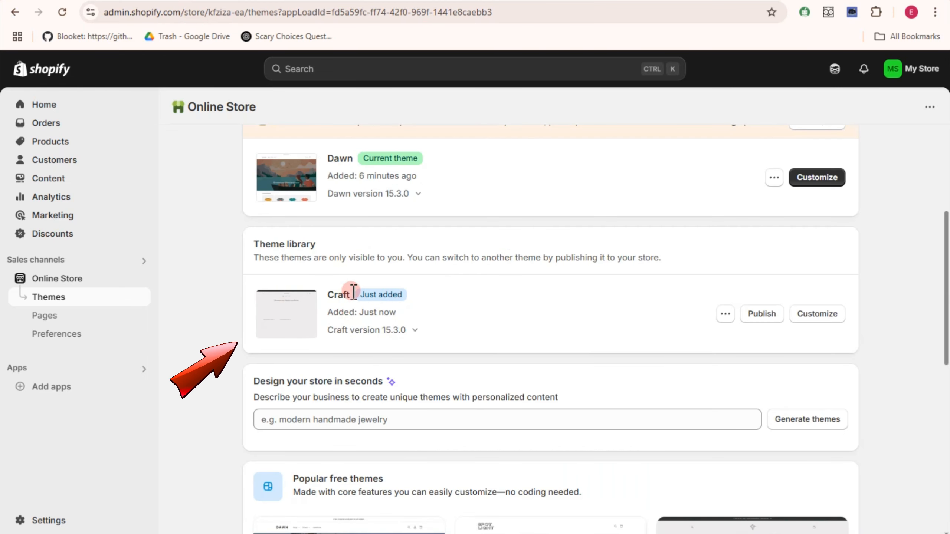
{"action": "left_click", "coordinate": [763, 317]}
{"action": "left_click", "coordinate": [644, 411]}
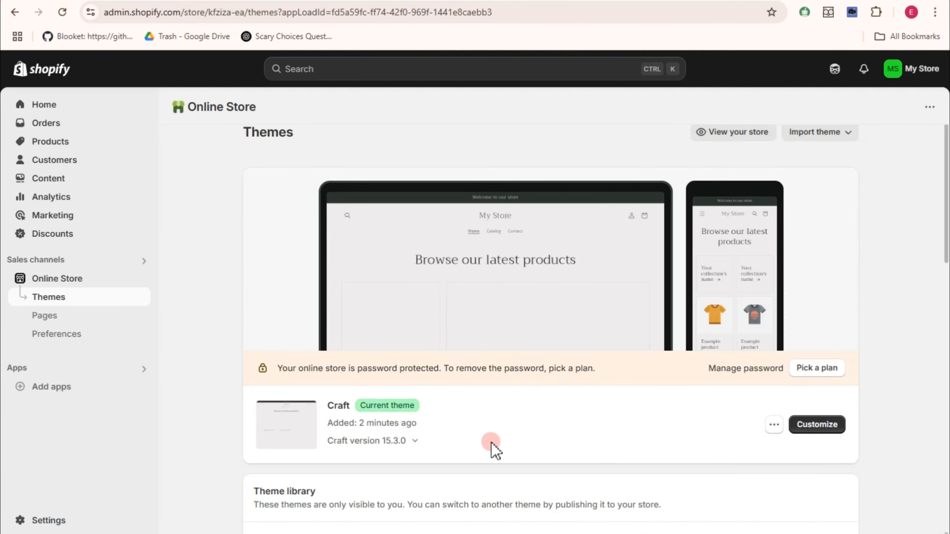
Step: Open the current Craft theme for customization and look over its home page preview
{"action": "scroll", "coordinate": [434, 431], "scroll_direction": "down", "scroll_amount": 1}
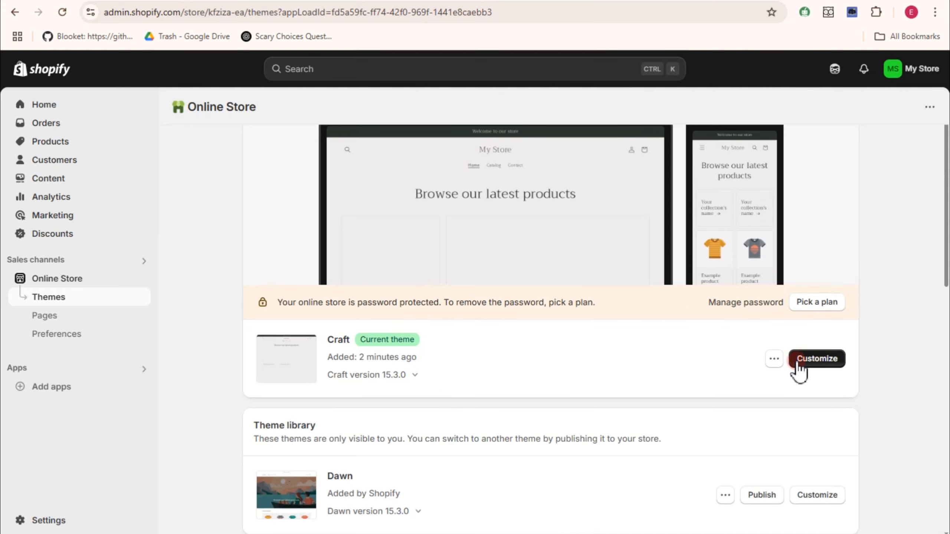
{"action": "left_click", "coordinate": [816, 359]}
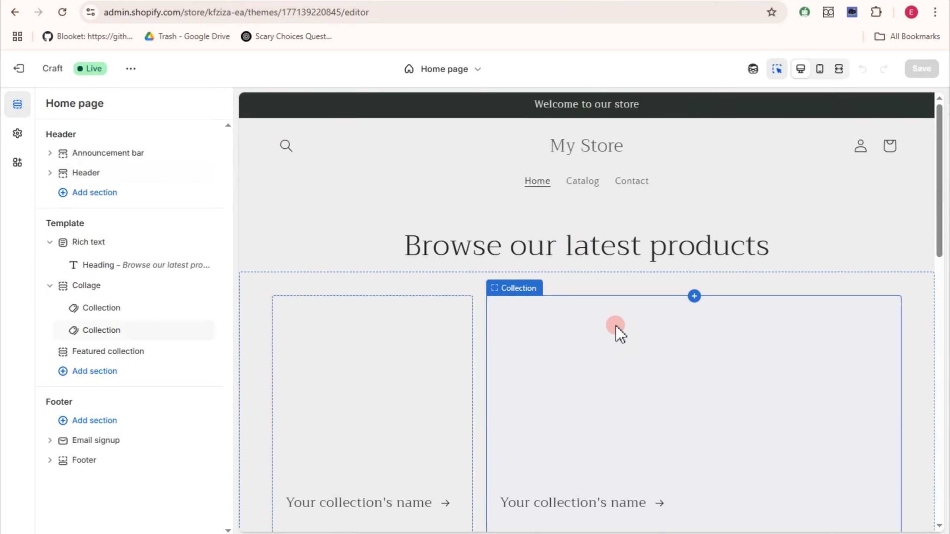
{"action": "scroll", "coordinate": [610, 330], "scroll_direction": "down", "scroll_amount": 10}
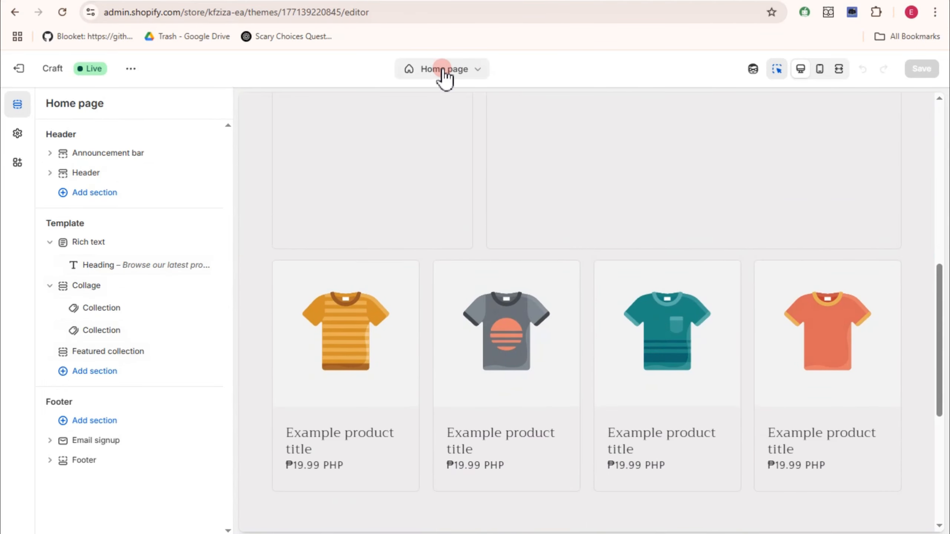
Step: Examine the theme editor's list of pages, including the Products and Collections templates, and return to the home page sections
{"action": "left_click", "coordinate": [477, 71]}
{"action": "left_click", "coordinate": [397, 125]}
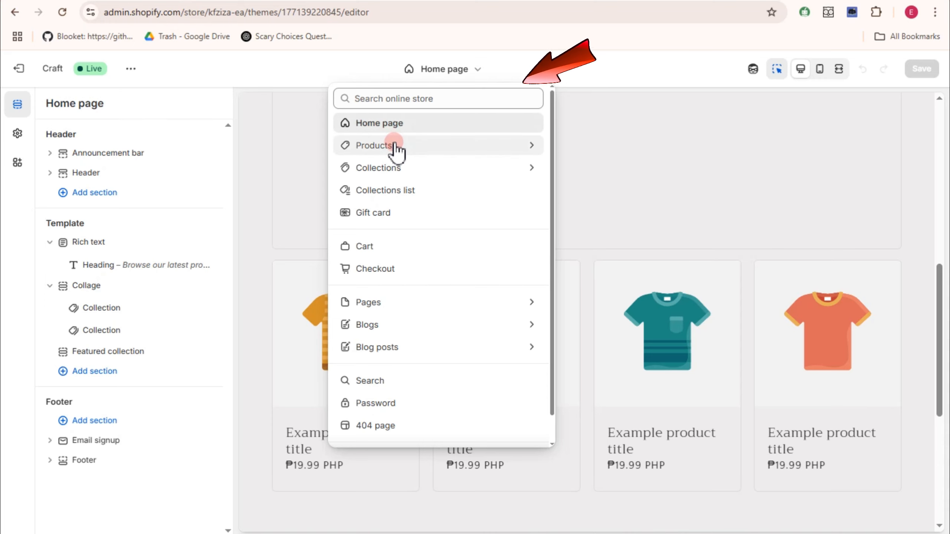
{"action": "left_click", "coordinate": [395, 146]}
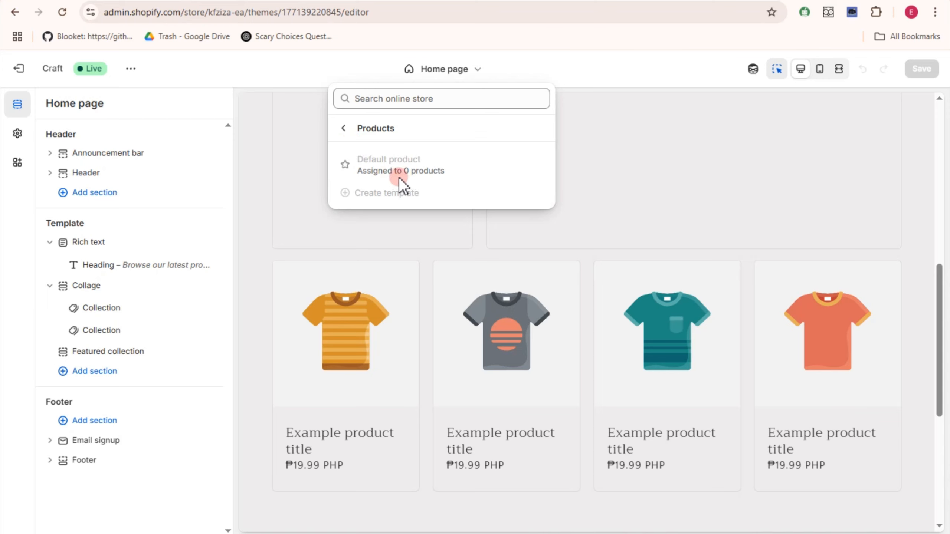
{"action": "left_click", "coordinate": [342, 130]}
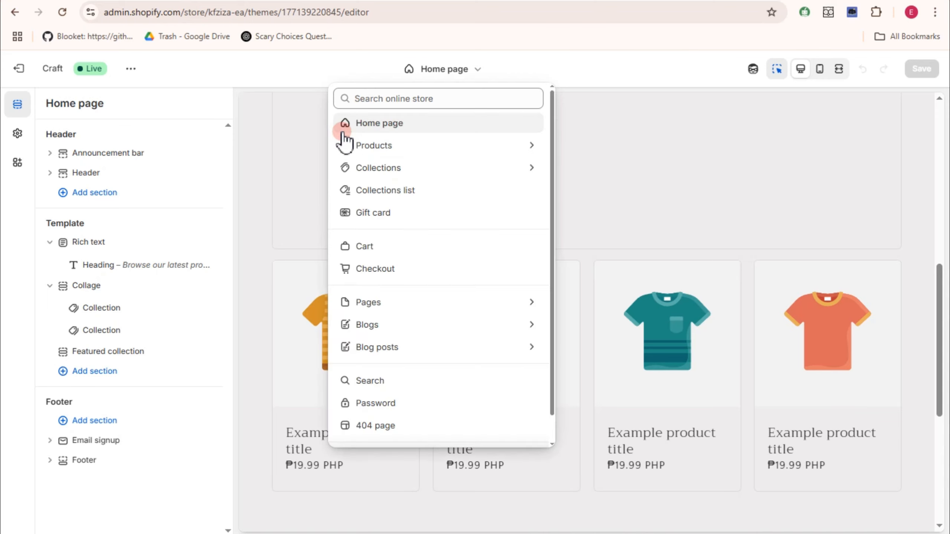
{"action": "left_click", "coordinate": [389, 146]}
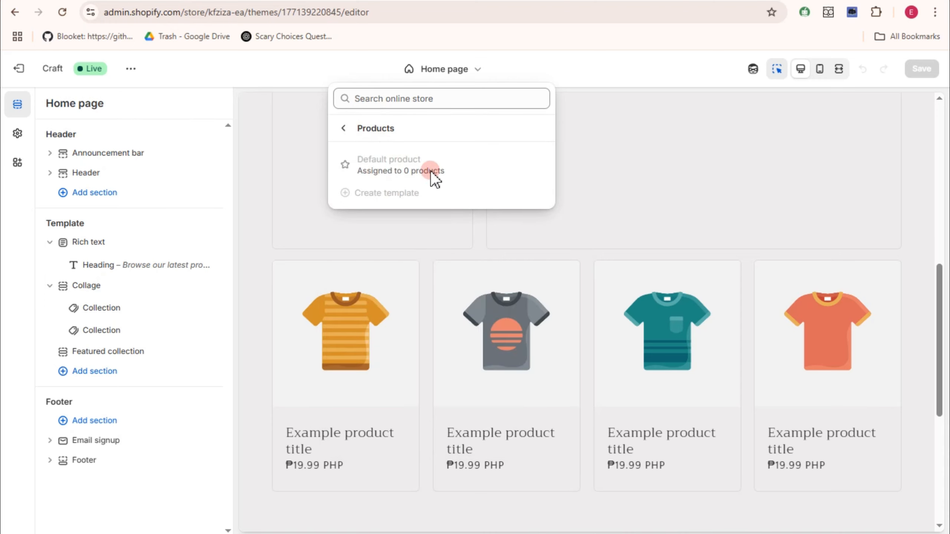
{"action": "left_click", "coordinate": [349, 129]}
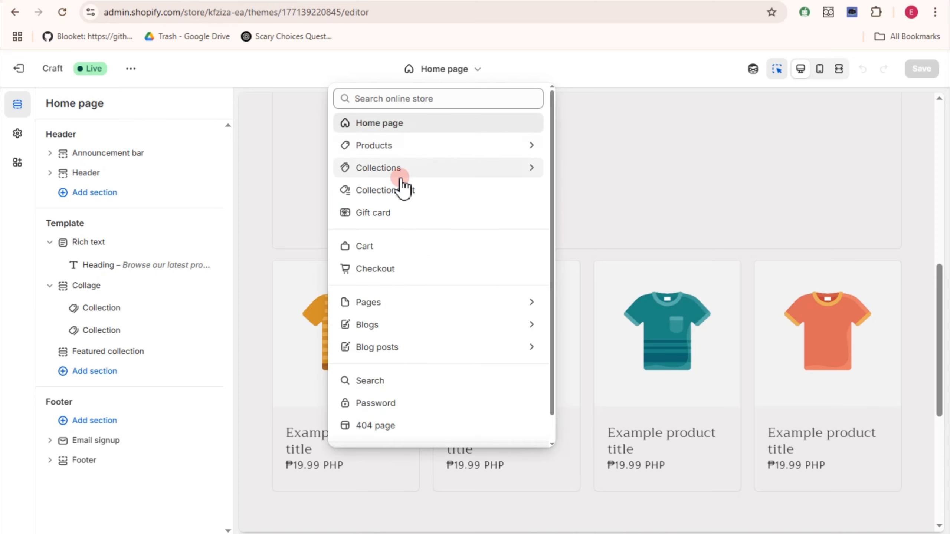
{"action": "left_click", "coordinate": [395, 169]}
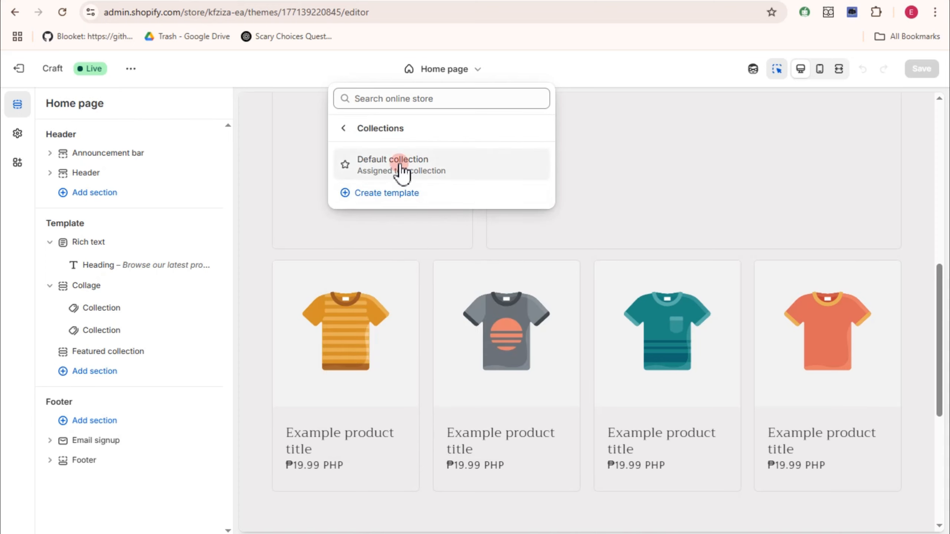
{"action": "left_click", "coordinate": [345, 128]}
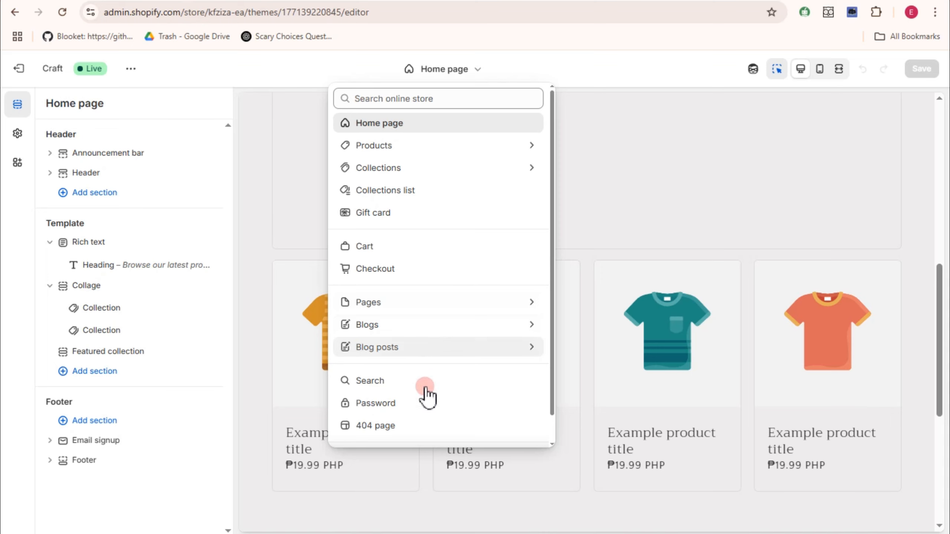
{"action": "left_click", "coordinate": [653, 210]}
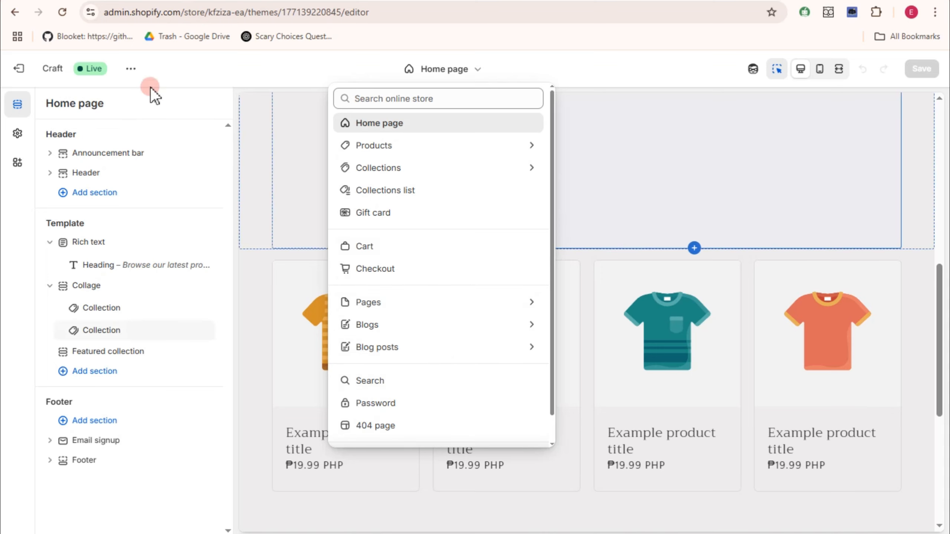
{"action": "left_click", "coordinate": [144, 108]}
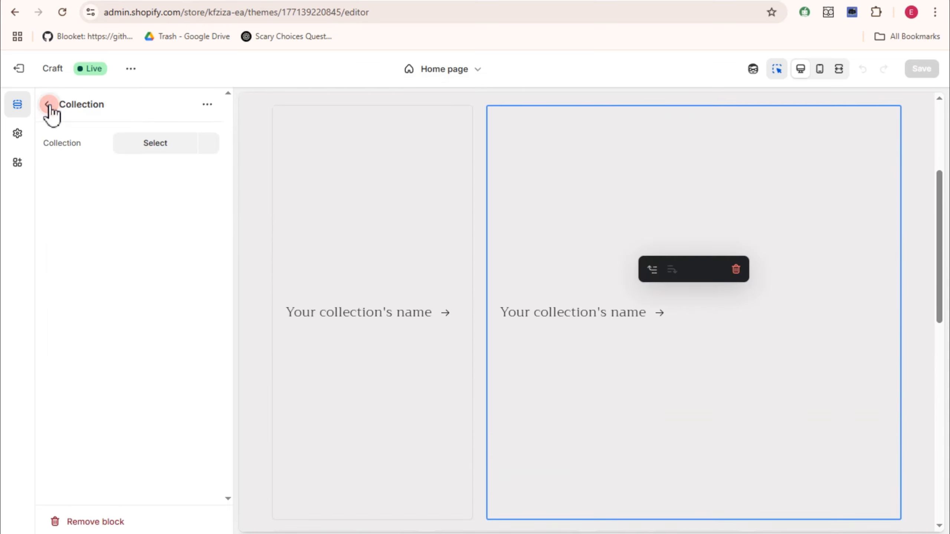
{"action": "left_click", "coordinate": [17, 104]}
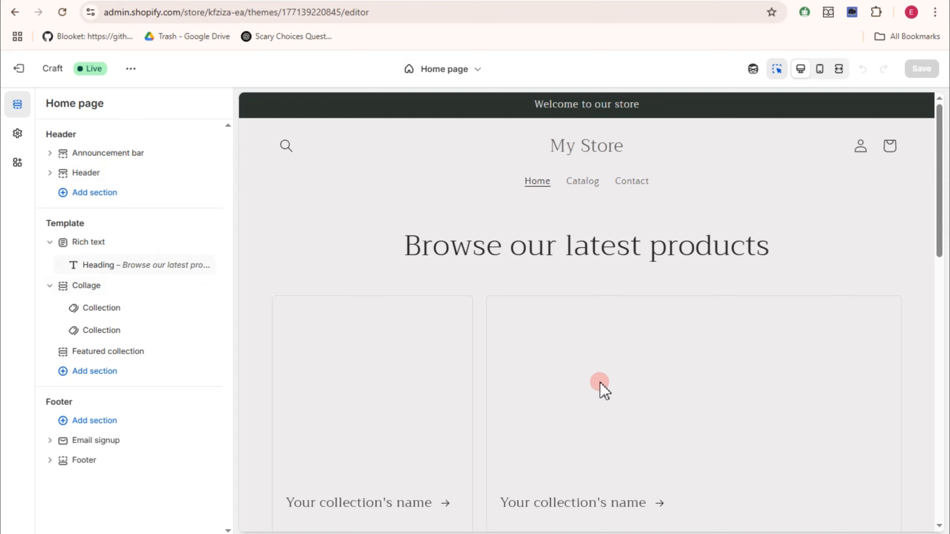
Step: Change the announcement bar text to "Welcome to Velvet Notes store" and save the theme
{"action": "scroll", "coordinate": [551, 432], "scroll_direction": "down", "scroll_amount": 12}
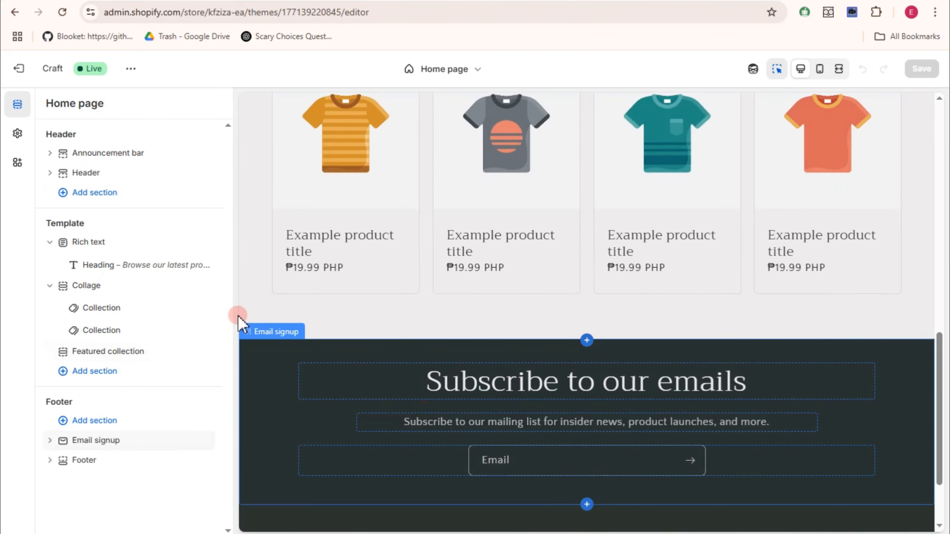
{"action": "scroll", "coordinate": [374, 254], "scroll_direction": "up", "scroll_amount": 5}
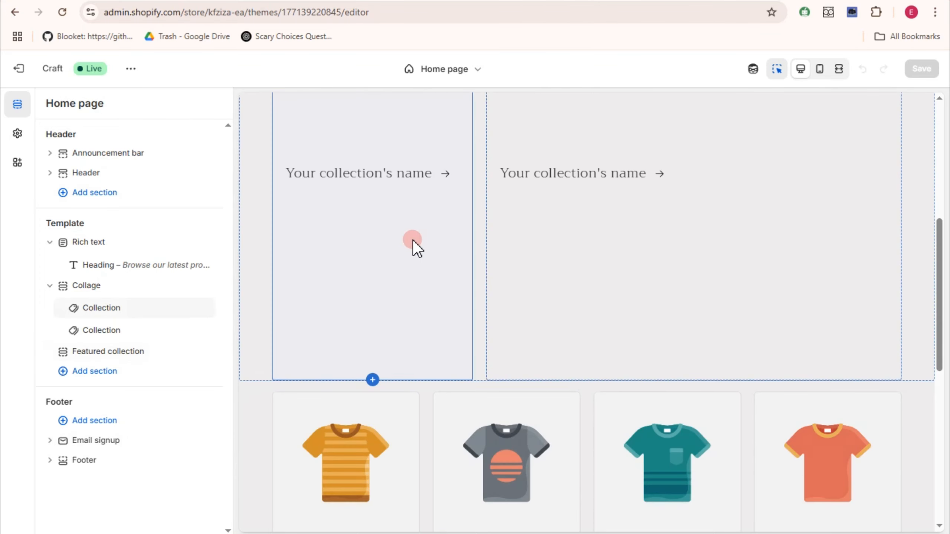
{"action": "scroll", "coordinate": [412, 240], "scroll_direction": "up", "scroll_amount": 5}
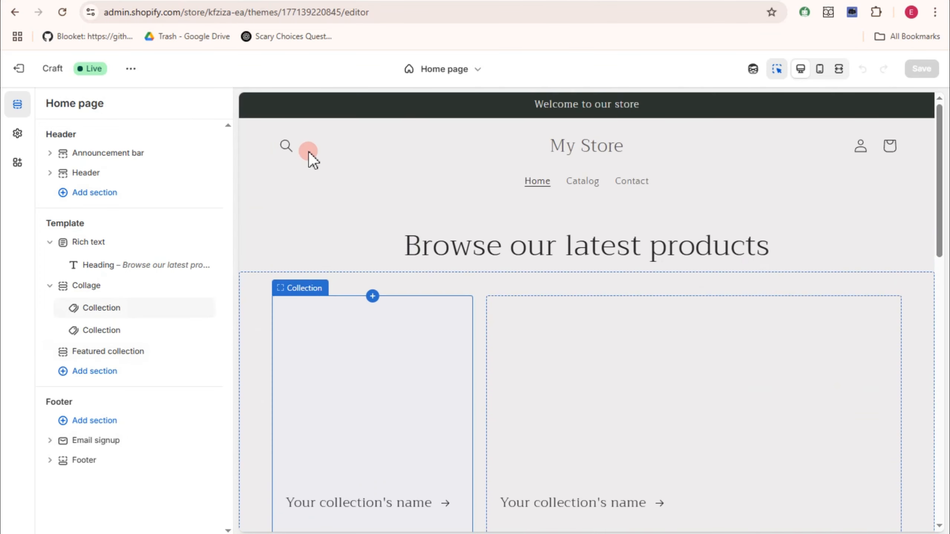
{"action": "left_click", "coordinate": [121, 161]}
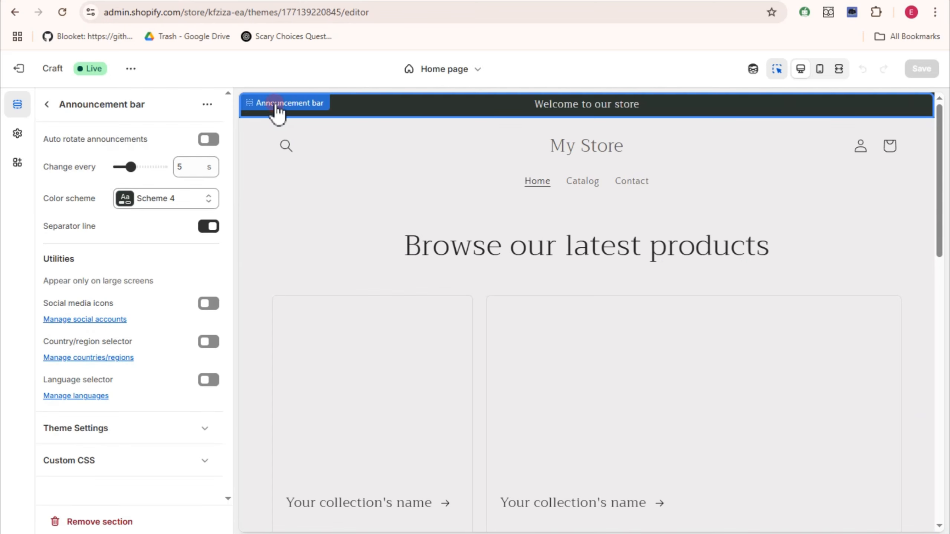
{"action": "left_click", "coordinate": [290, 108]}
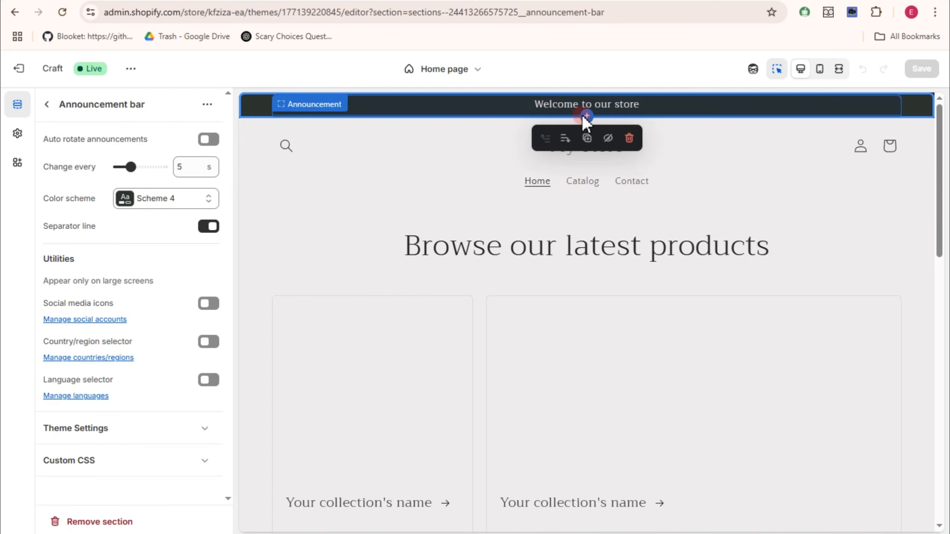
{"action": "left_click", "coordinate": [553, 109]}
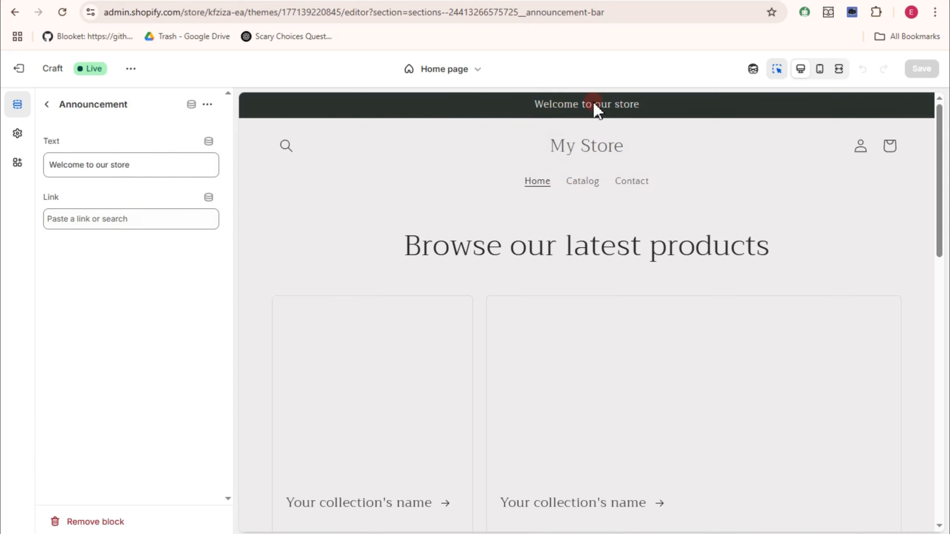
{"action": "double_click", "coordinate": [108, 168]}
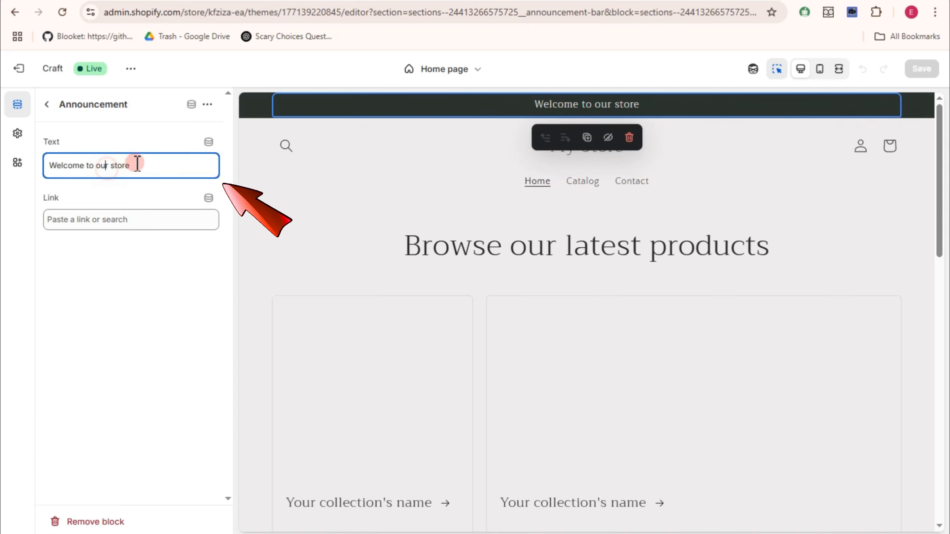
{"action": "type", "text": "Velvet Notes"}
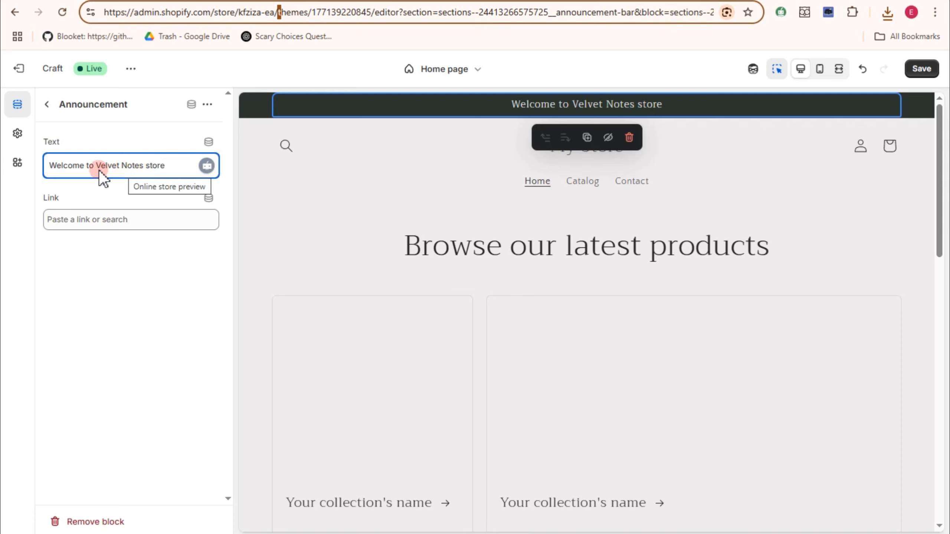
{"action": "left_click", "coordinate": [923, 71]}
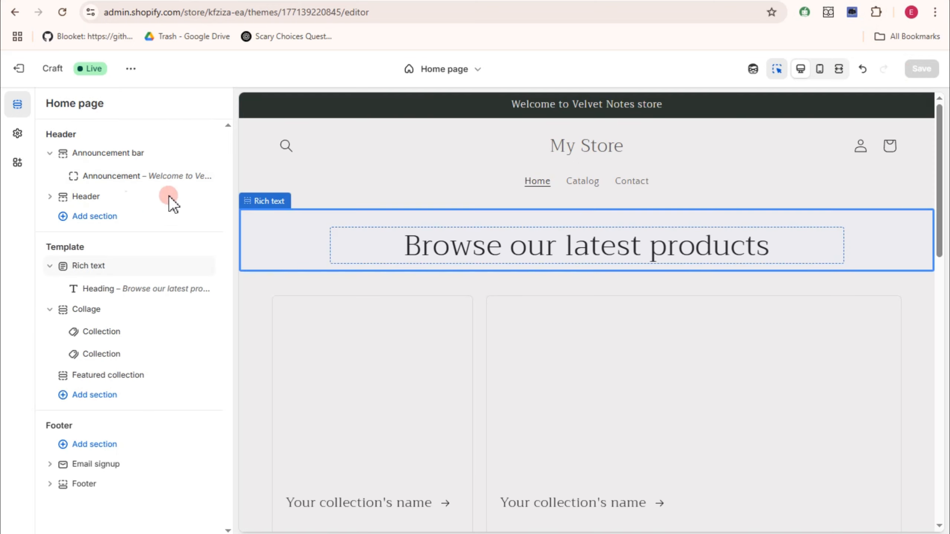
Step: Examine the Rich text section's settings and look over the Collage and Featured collection sections in the home page preview
{"action": "left_click", "coordinate": [547, 219]}
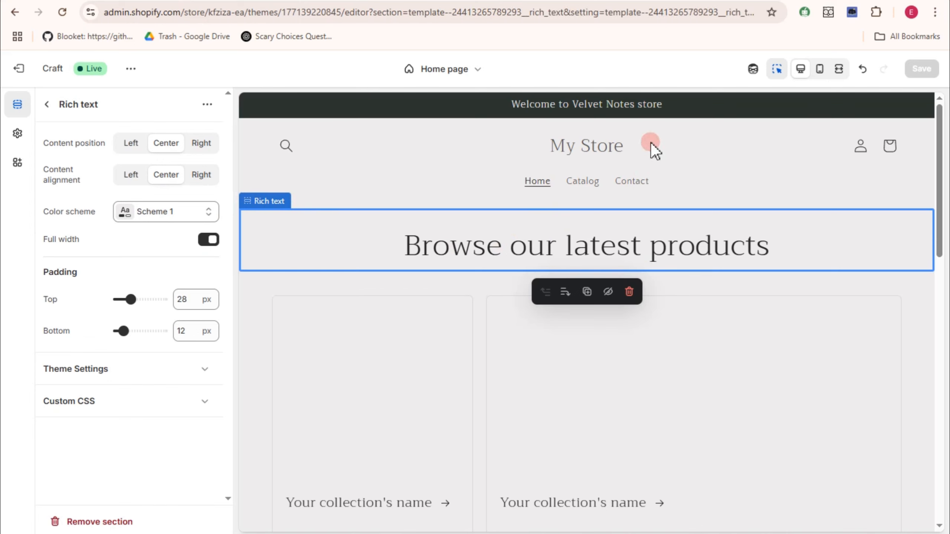
{"action": "left_click", "coordinate": [46, 107]}
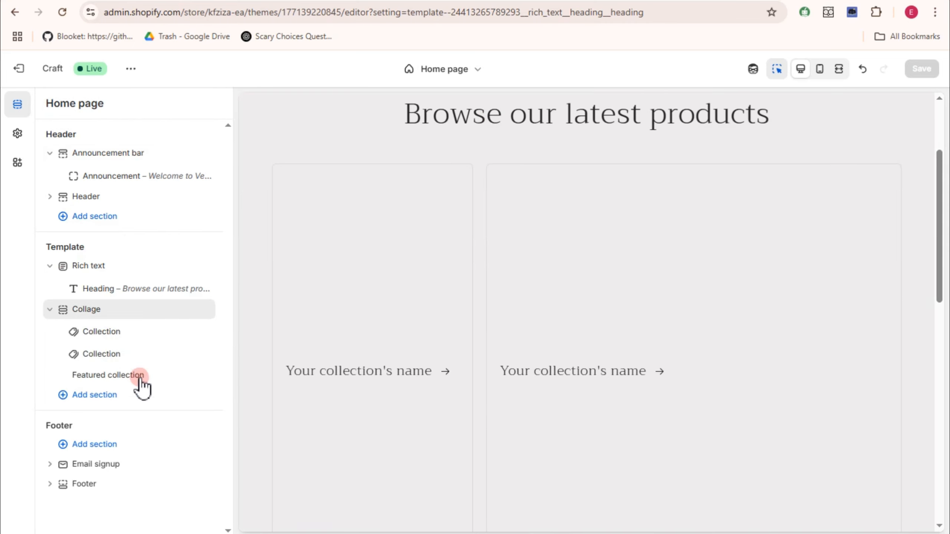
{"action": "scroll", "coordinate": [524, 263], "scroll_direction": "up", "scroll_amount": 1}
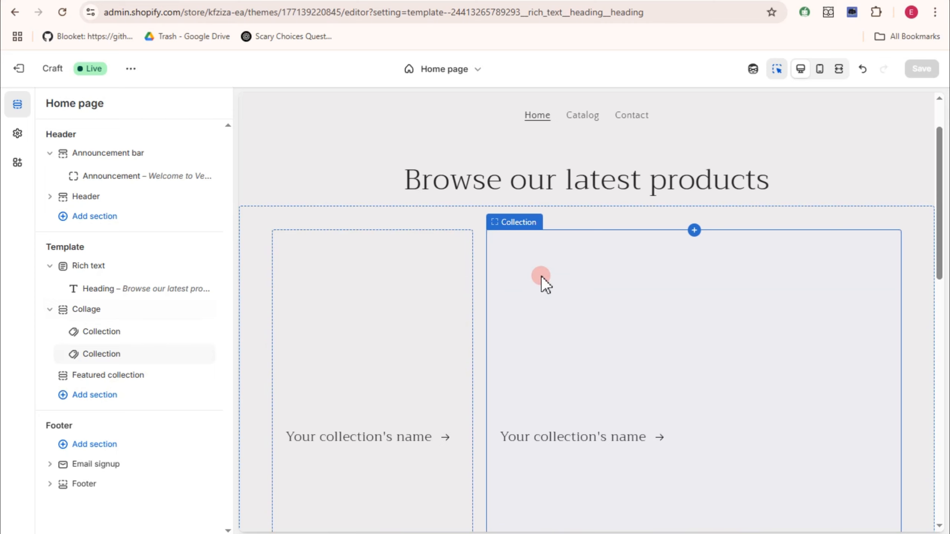
{"action": "scroll", "coordinate": [560, 286], "scroll_direction": "down", "scroll_amount": 1}
{"action": "scroll", "coordinate": [560, 285], "scroll_direction": "down", "scroll_amount": 2}
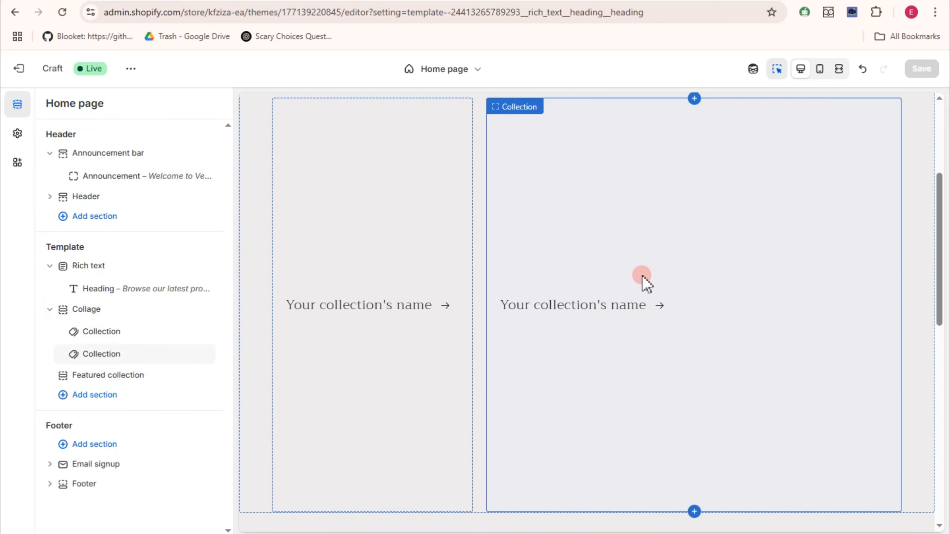
{"action": "scroll", "coordinate": [729, 331], "scroll_direction": "down", "scroll_amount": 4}
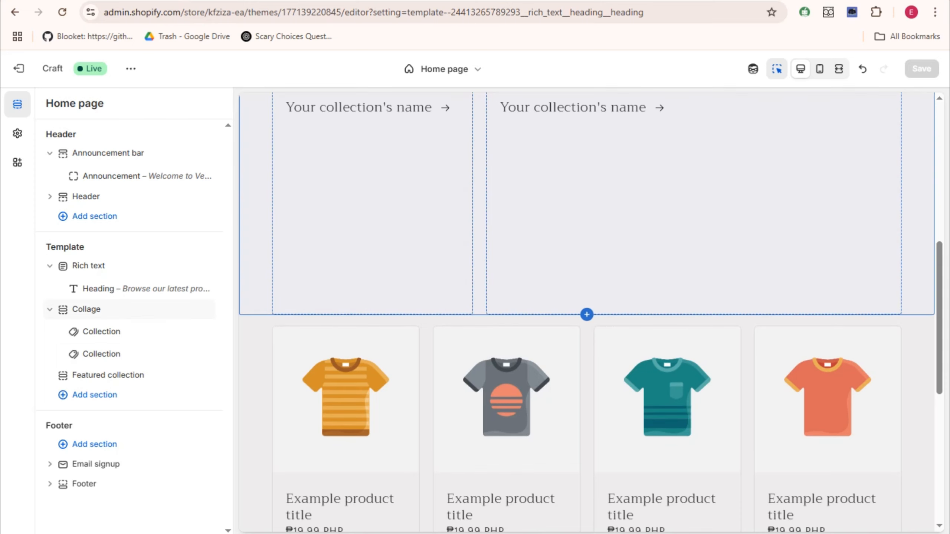
Step: Leave the theme editor, go to the store's products, and start adding a product
{"action": "left_click", "coordinate": [17, 68]}
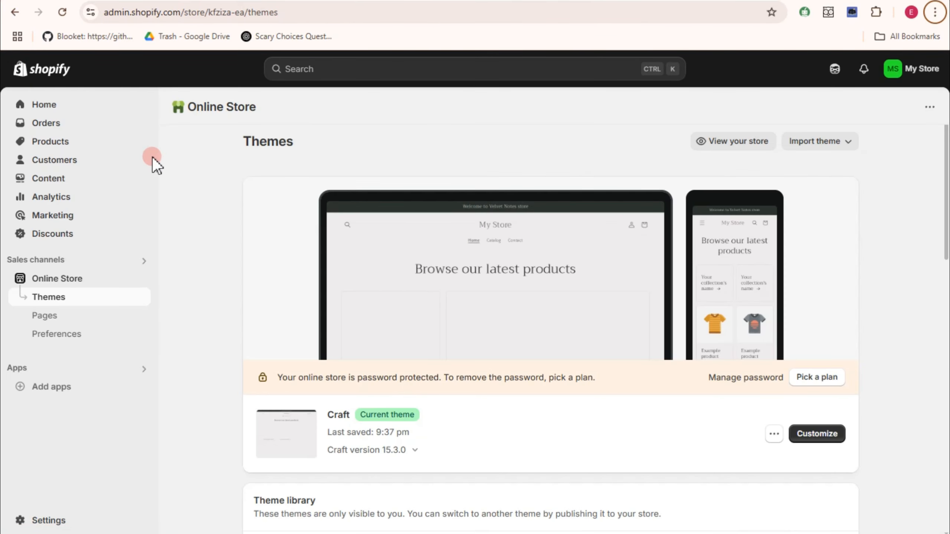
{"action": "left_click", "coordinate": [55, 147]}
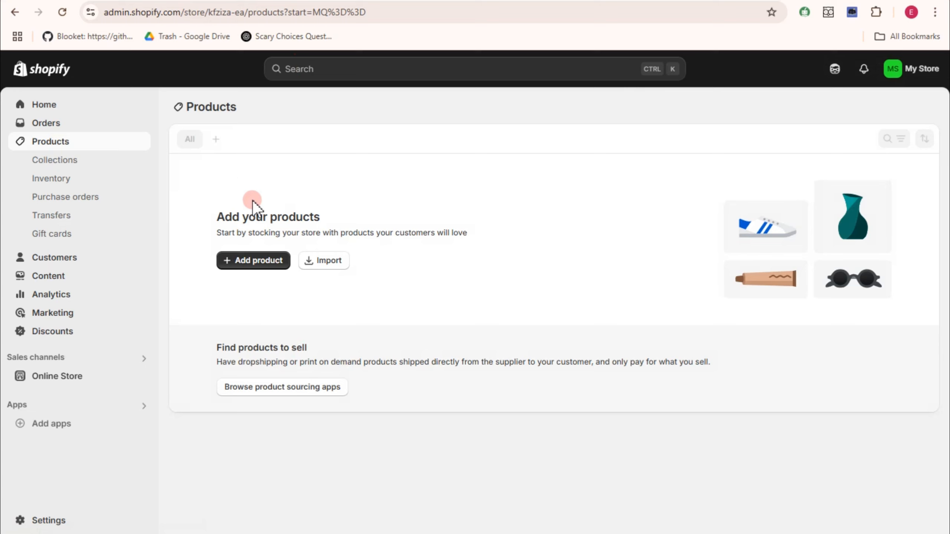
{"action": "left_click", "coordinate": [270, 264]}
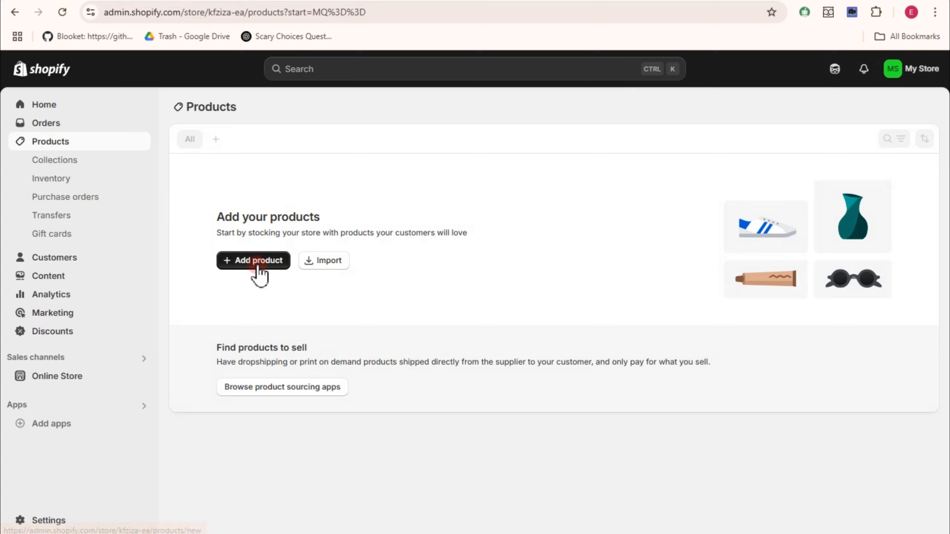
{"action": "left_click", "coordinate": [257, 265]}
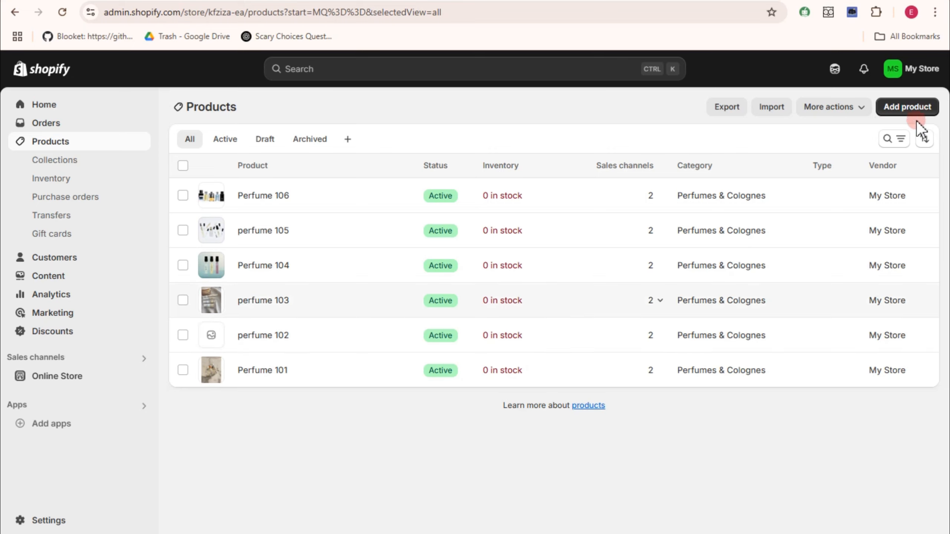
Step: Create and save a collection titled "Best Seller" with an image of five perfume bottles
{"action": "left_click", "coordinate": [58, 167]}
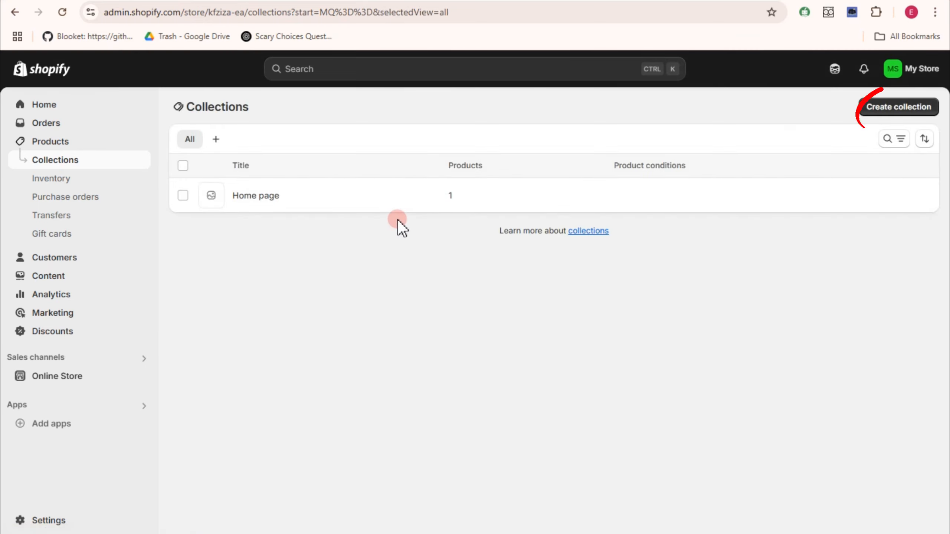
{"action": "left_click", "coordinate": [894, 113]}
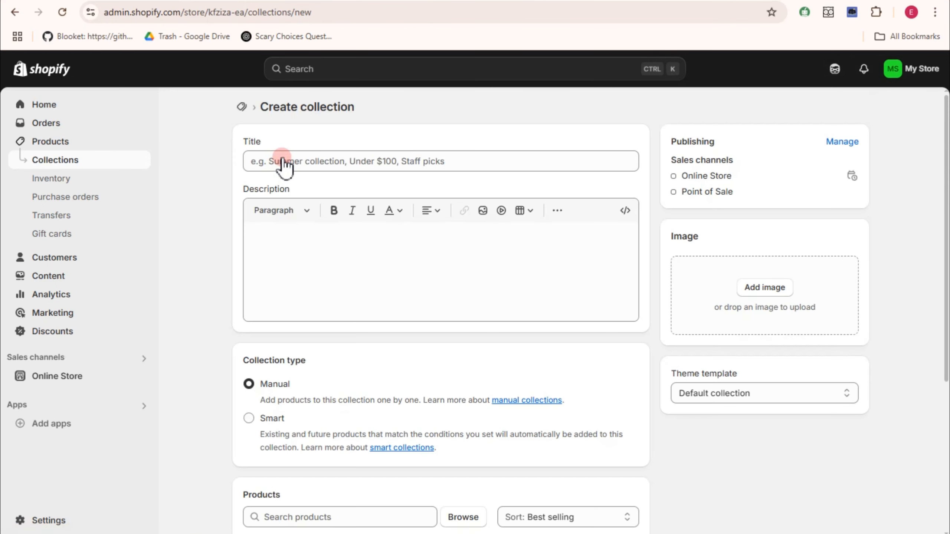
{"action": "left_click", "coordinate": [315, 162]}
{"action": "type", "text": "Best Seller"}
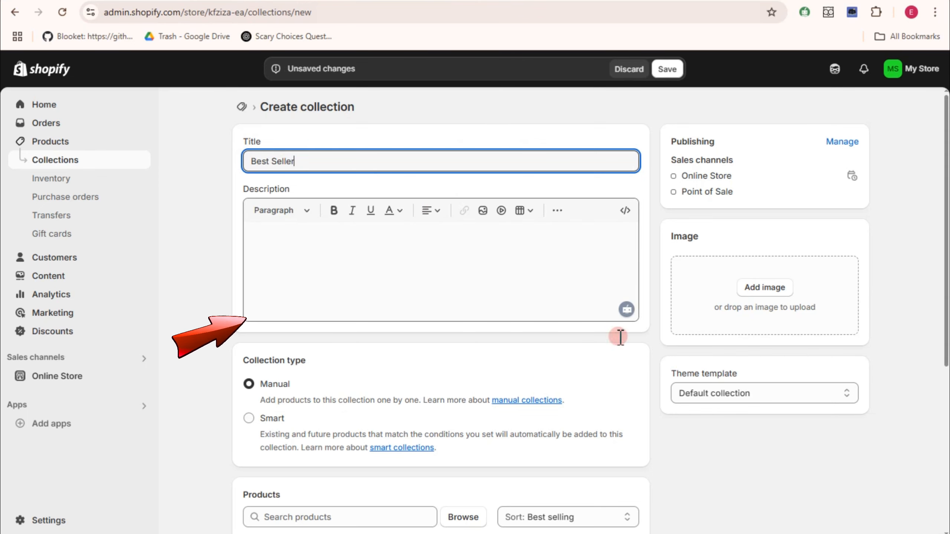
{"action": "left_click", "coordinate": [763, 287]}
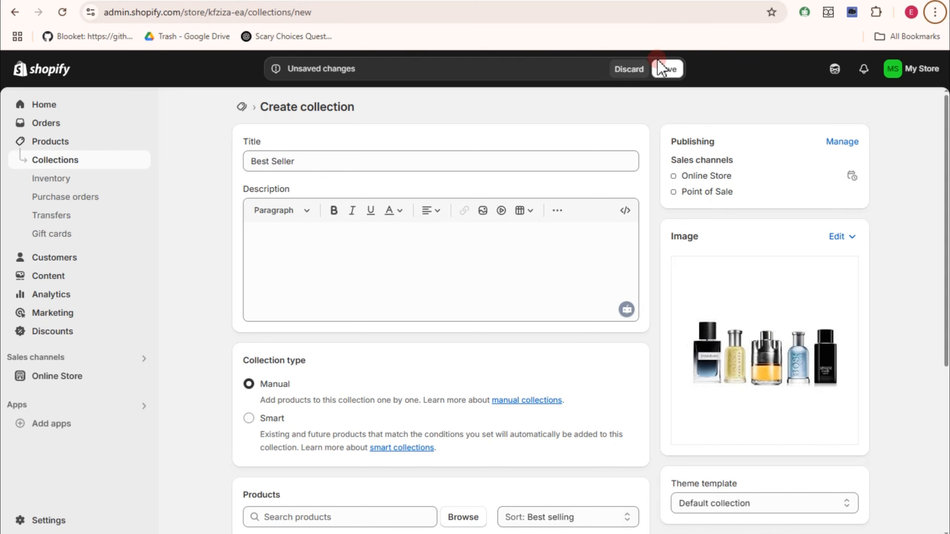
{"action": "left_click", "coordinate": [666, 69]}
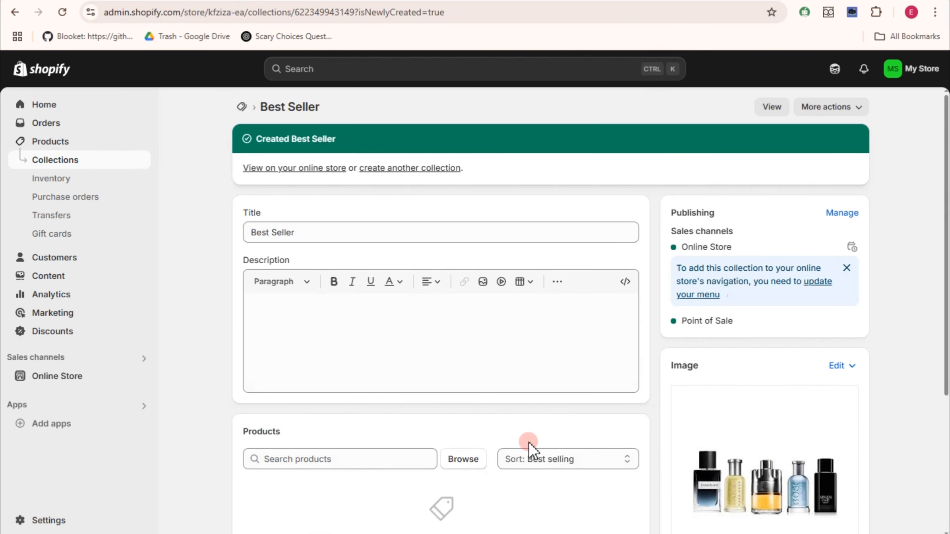
Step: Add Perfume 101, perfume 103 and Perfume 104 to the Best Seller collection
{"action": "scroll", "coordinate": [528, 442], "scroll_direction": "down", "scroll_amount": 2}
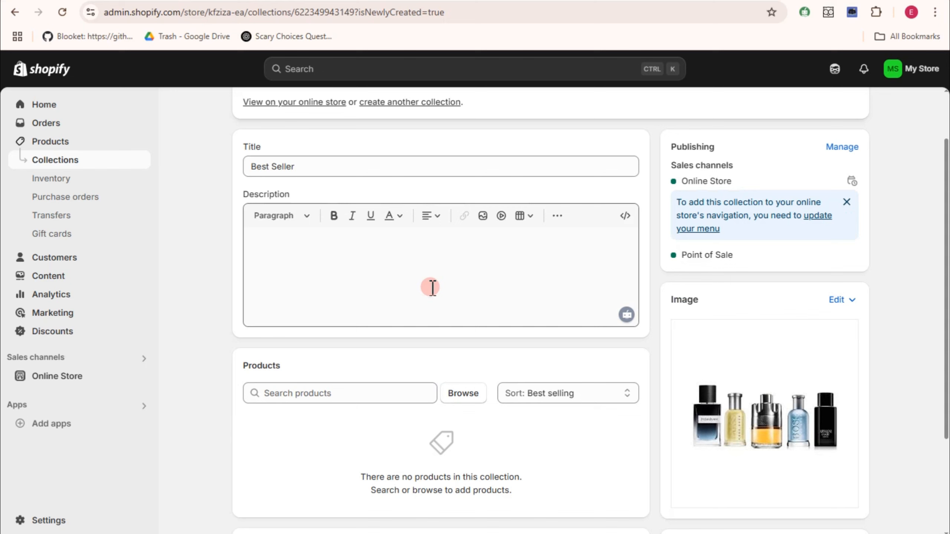
{"action": "left_click", "coordinate": [471, 395]}
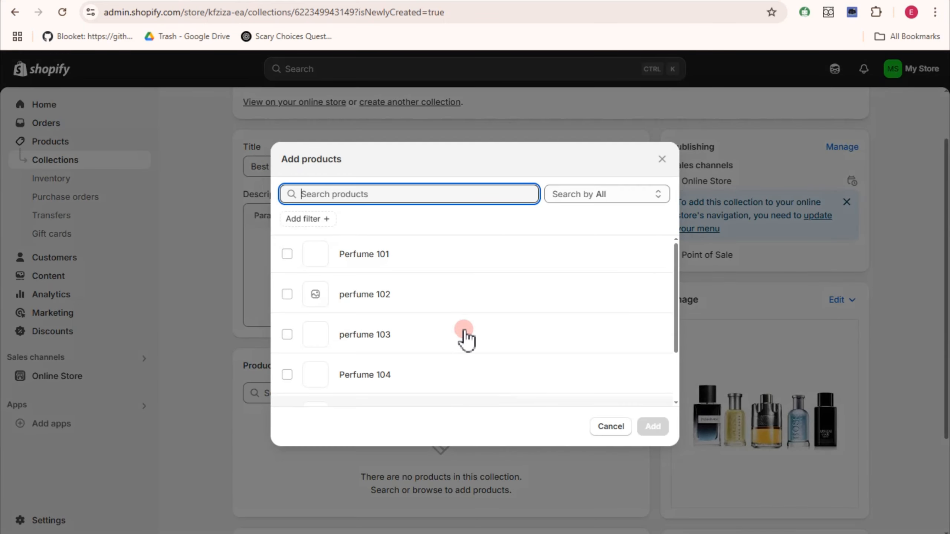
{"action": "left_click", "coordinate": [288, 255]}
{"action": "left_click", "coordinate": [288, 331]}
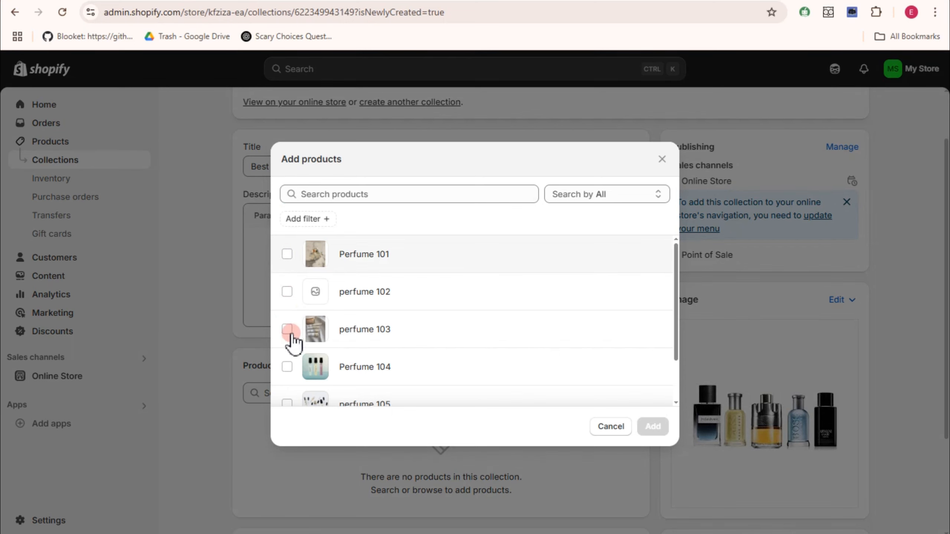
{"action": "left_click", "coordinate": [287, 367]}
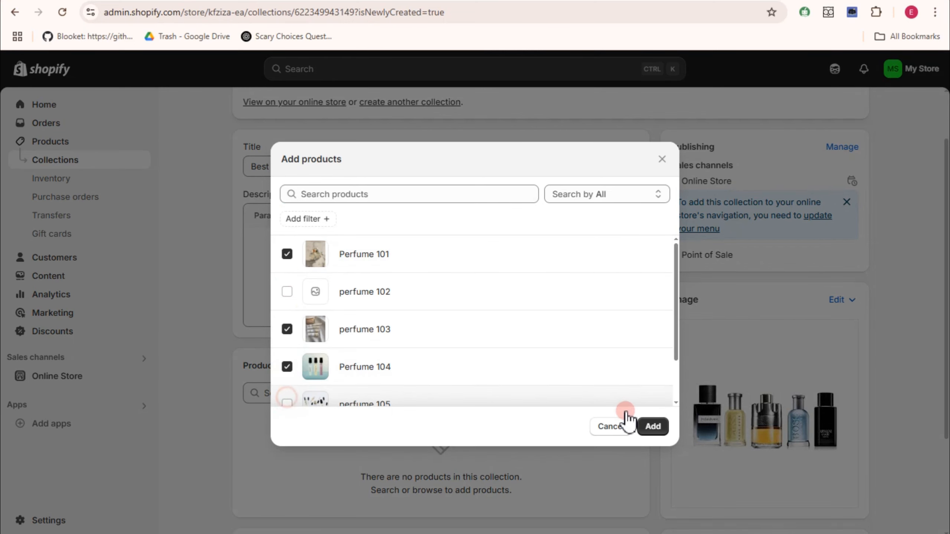
{"action": "left_click", "coordinate": [651, 426]}
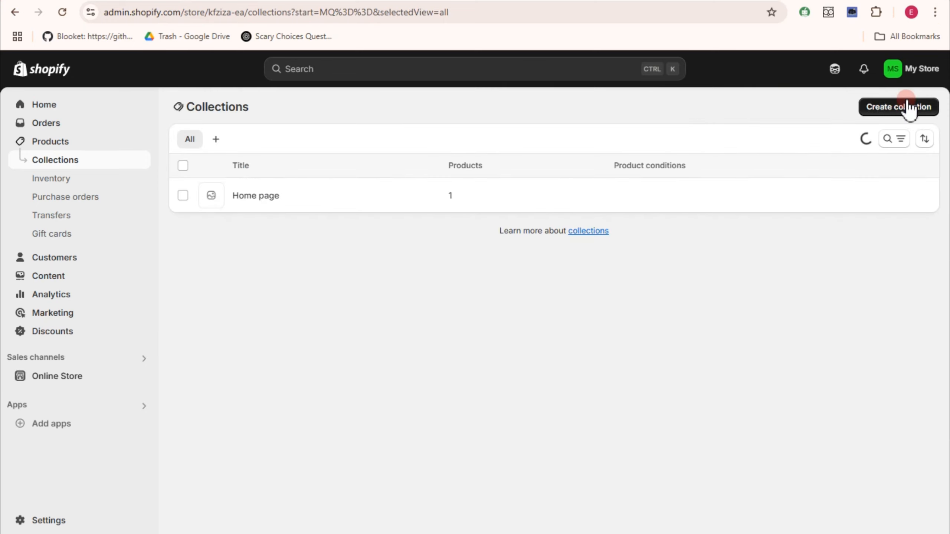
Step: Leave the collections list, reopen the Craft theme's home page for customization, and check the "Browse our latest products" heading
{"action": "left_click", "coordinate": [885, 107]}
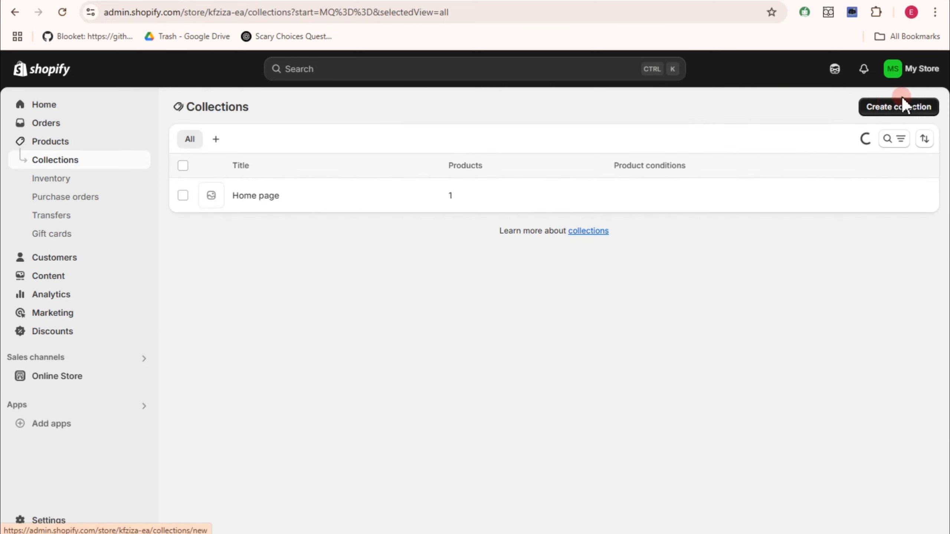
{"action": "left_click", "coordinate": [63, 378]}
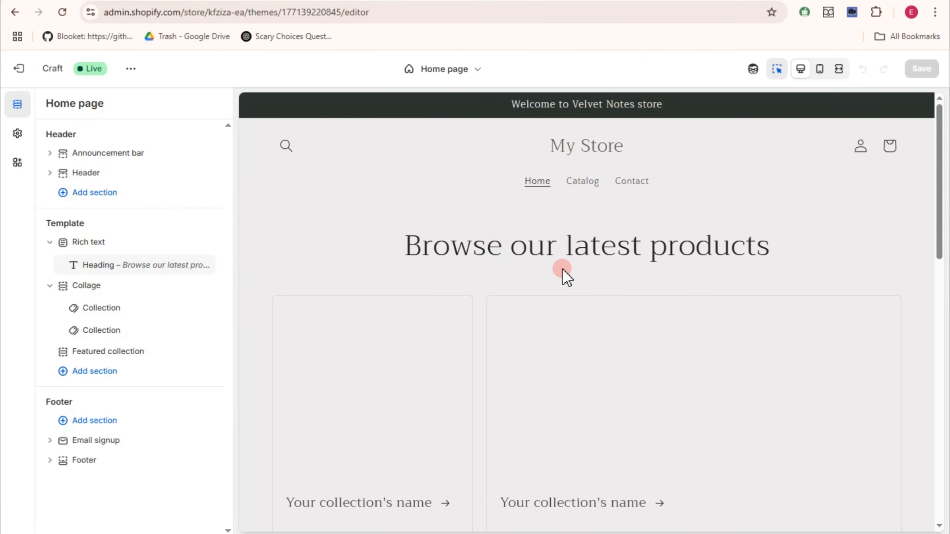
{"action": "left_click", "coordinate": [480, 250]}
{"action": "left_click", "coordinate": [48, 104]}
Step: Examine the Collage section's settings and the home page preview from the header down to the email signup
{"action": "scroll", "coordinate": [333, 208], "scroll_direction": "down", "scroll_amount": 2}
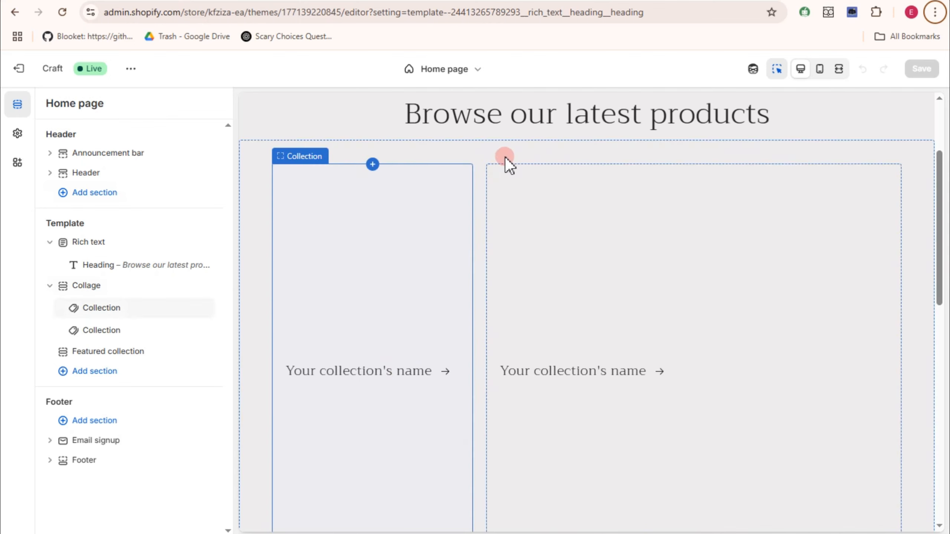
{"action": "scroll", "coordinate": [539, 200], "scroll_direction": "up", "scroll_amount": 1}
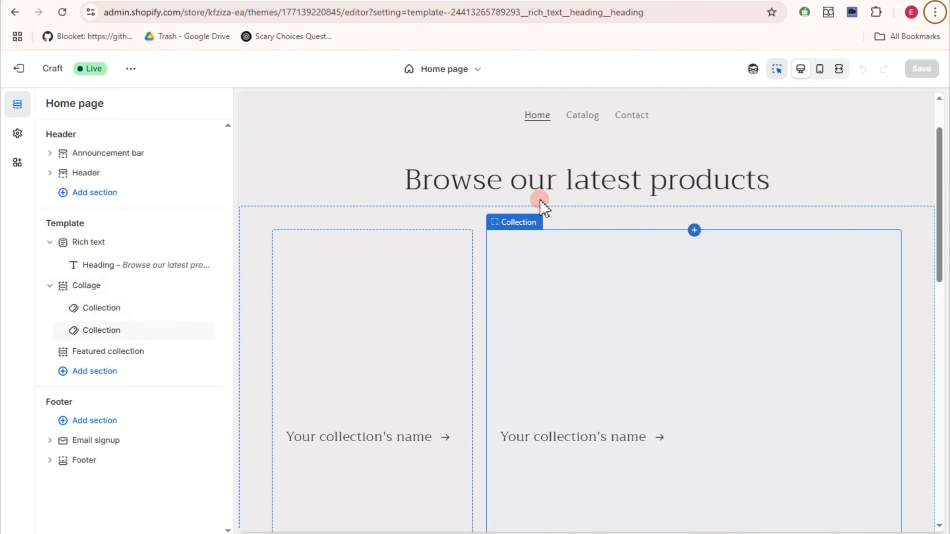
{"action": "left_click", "coordinate": [585, 219]}
{"action": "scroll", "coordinate": [494, 154], "scroll_direction": "down", "scroll_amount": 3}
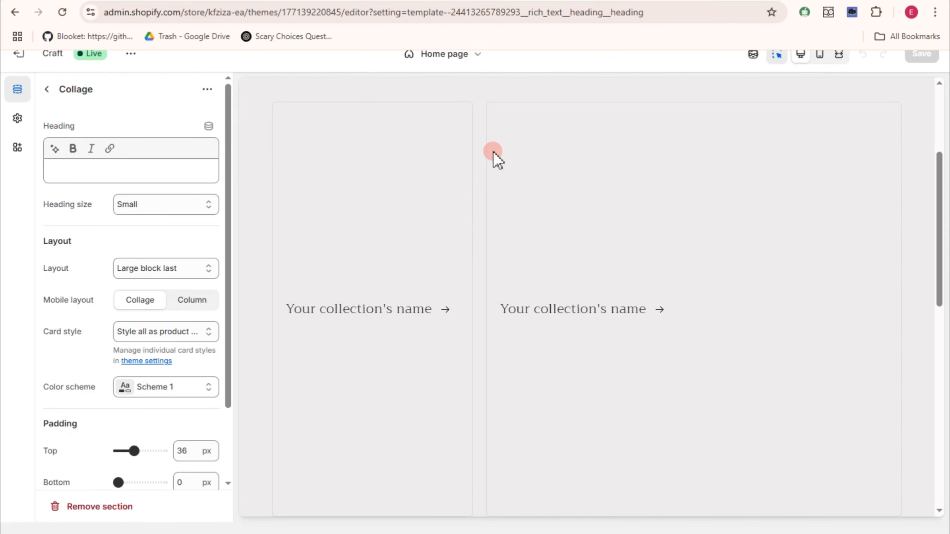
{"action": "scroll", "coordinate": [605, 206], "scroll_direction": "up", "scroll_amount": 5}
{"action": "left_click", "coordinate": [588, 263]}
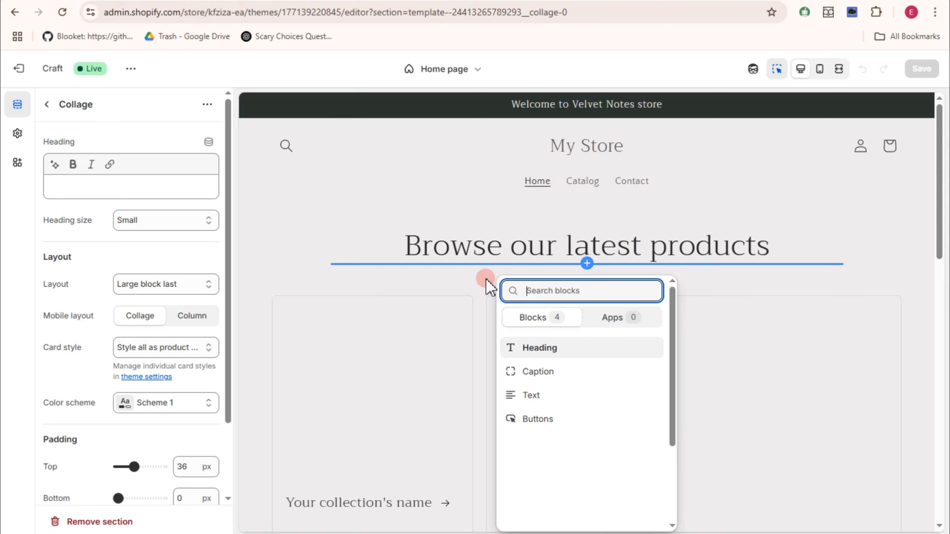
{"action": "key", "text": "alt"}
{"action": "scroll", "coordinate": [389, 278], "scroll_direction": "down", "scroll_amount": 2}
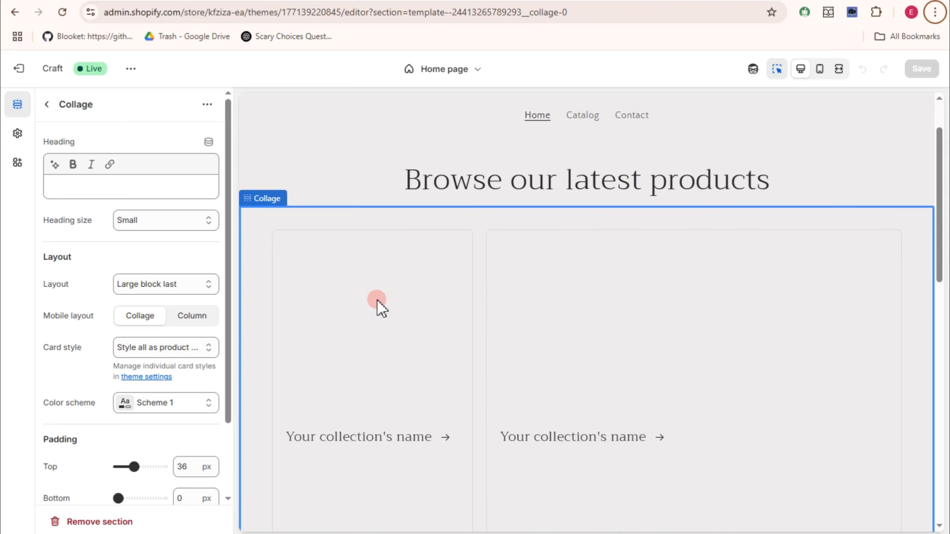
{"action": "scroll", "coordinate": [510, 284], "scroll_direction": "down", "scroll_amount": 3}
{"action": "scroll", "coordinate": [518, 280], "scroll_direction": "down", "scroll_amount": 10}
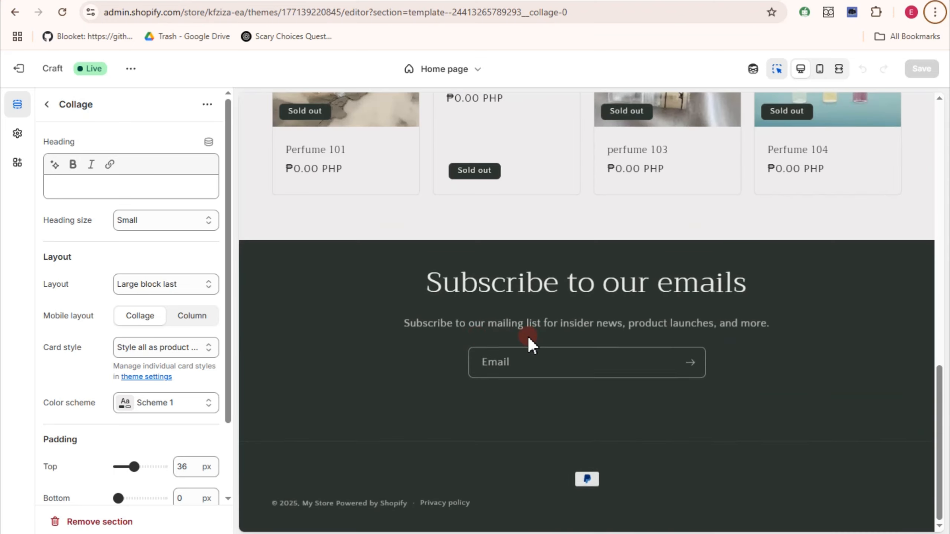
{"action": "scroll", "coordinate": [482, 337], "scroll_direction": "up", "scroll_amount": 5}
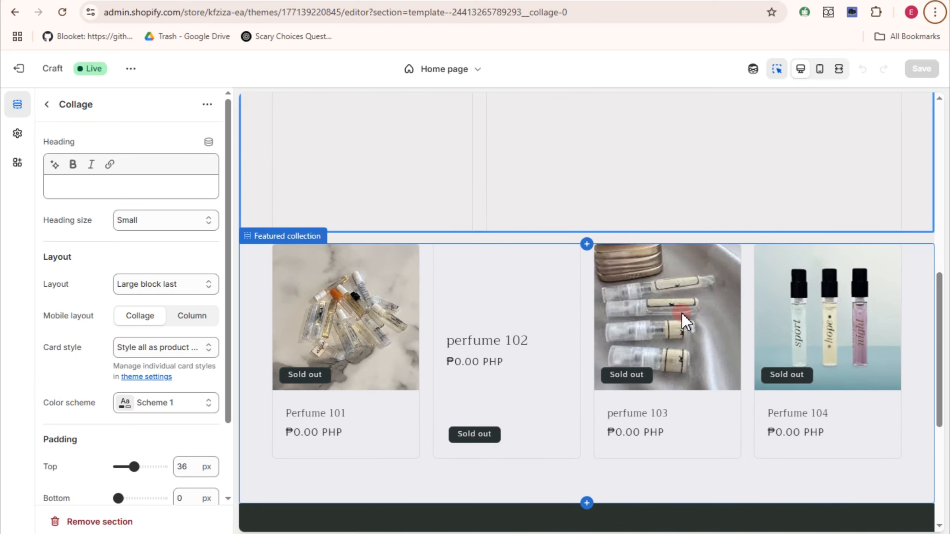
{"action": "scroll", "coordinate": [681, 333], "scroll_direction": "up", "scroll_amount": 5}
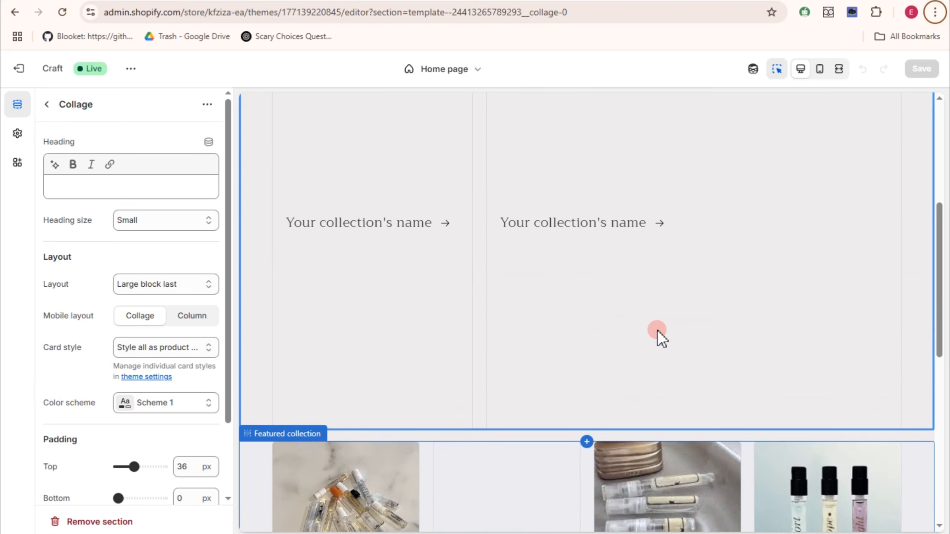
Step: Assign the Best Seller collection to the first Collage block and the Home page collection to the second
{"action": "left_click", "coordinate": [407, 231]}
{"action": "left_click", "coordinate": [153, 143]}
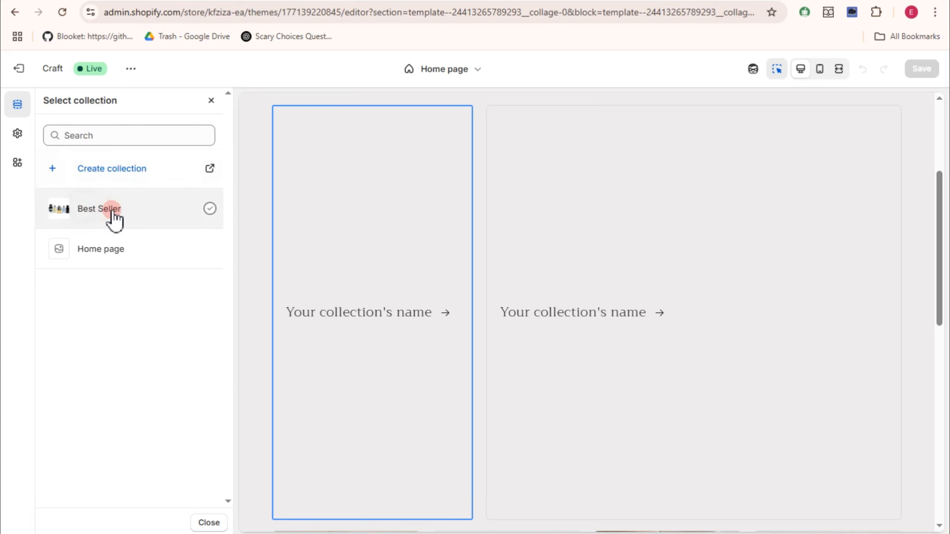
{"action": "left_click", "coordinate": [112, 209]}
{"action": "left_click", "coordinate": [617, 286]}
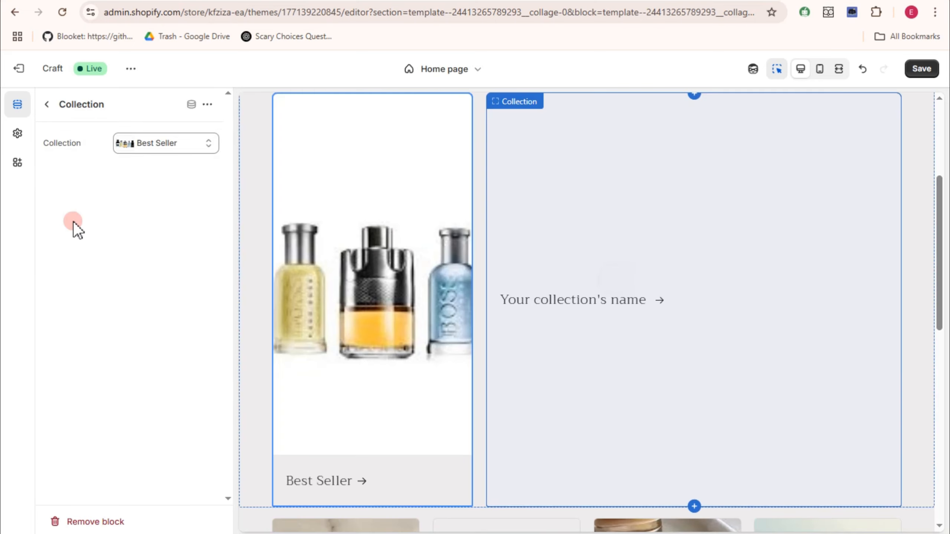
{"action": "left_click", "coordinate": [150, 129]}
{"action": "left_click", "coordinate": [112, 226]}
Step: Open the Header section's settings, review the updated collage, and save the theme changes
{"action": "scroll", "coordinate": [635, 299], "scroll_direction": "up", "scroll_amount": 3}
{"action": "left_click", "coordinate": [635, 149]}
{"action": "scroll", "coordinate": [713, 330], "scroll_direction": "down", "scroll_amount": 4}
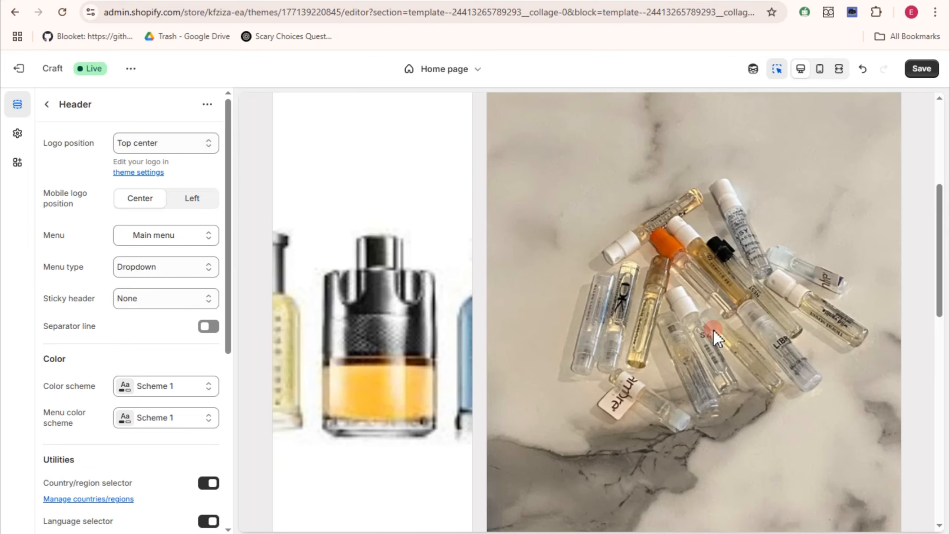
{"action": "scroll", "coordinate": [513, 346], "scroll_direction": "down", "scroll_amount": 2}
{"action": "left_click", "coordinate": [921, 70]}
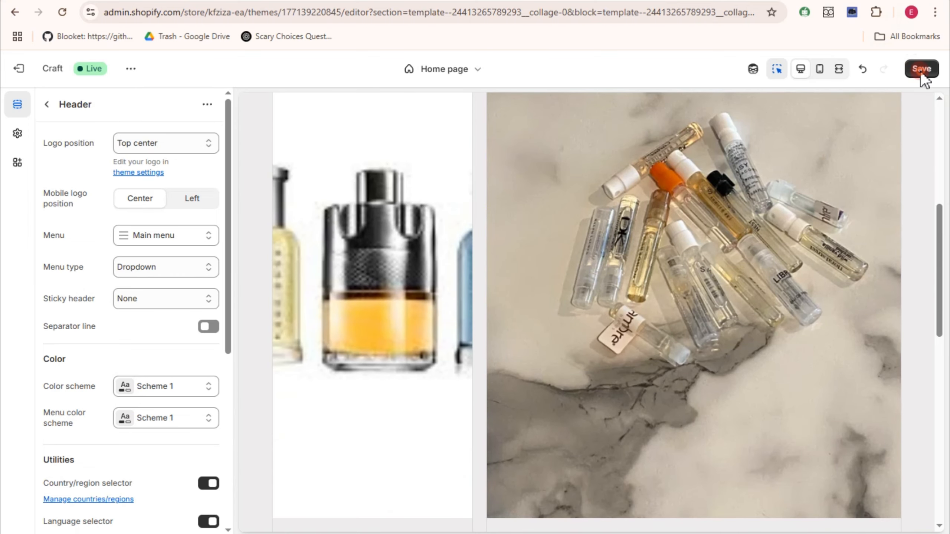
Step: View the Featured collection section's settings and return to the home page section list
{"action": "left_click", "coordinate": [607, 360]}
{"action": "left_click", "coordinate": [609, 358]}
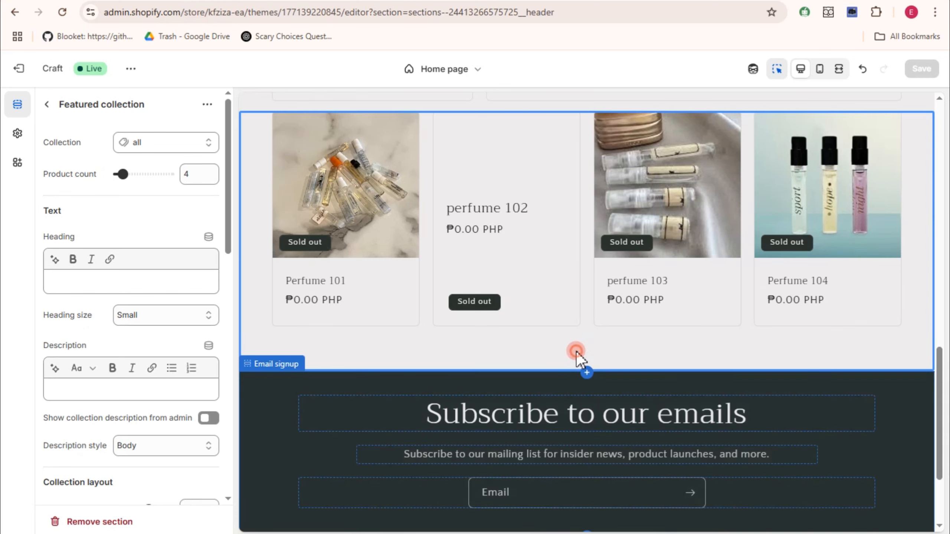
{"action": "left_click", "coordinate": [583, 370]}
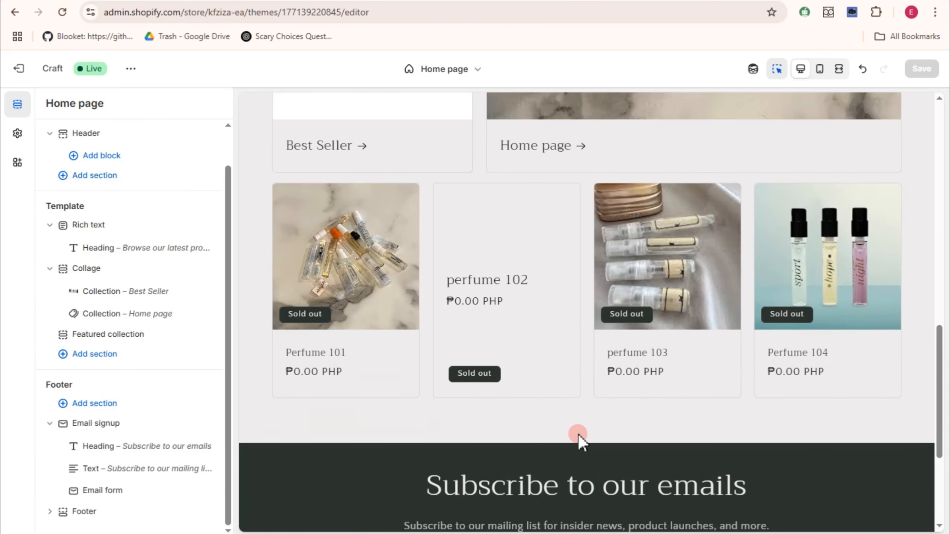
Step: Add an Image with text section to the home page template below the Featured collection
{"action": "left_click", "coordinate": [84, 354]}
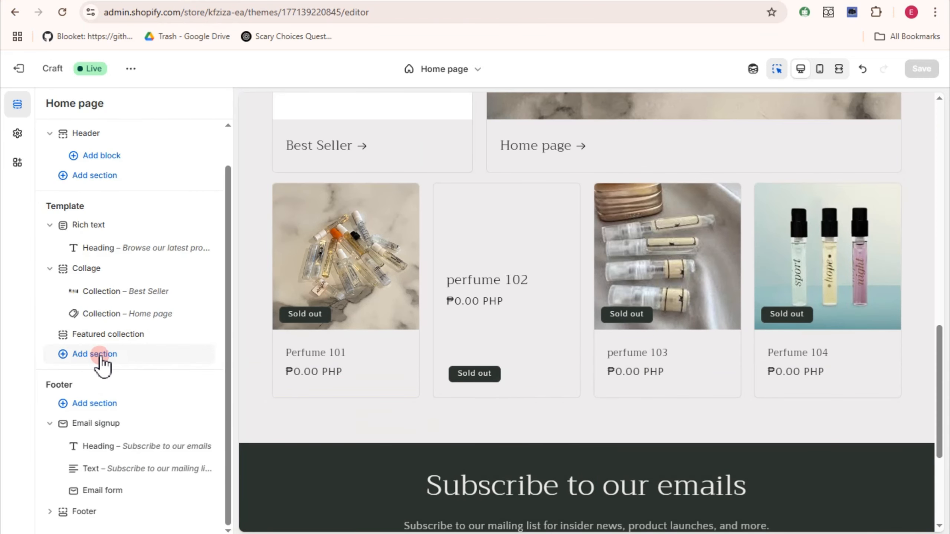
{"action": "left_click", "coordinate": [100, 356]}
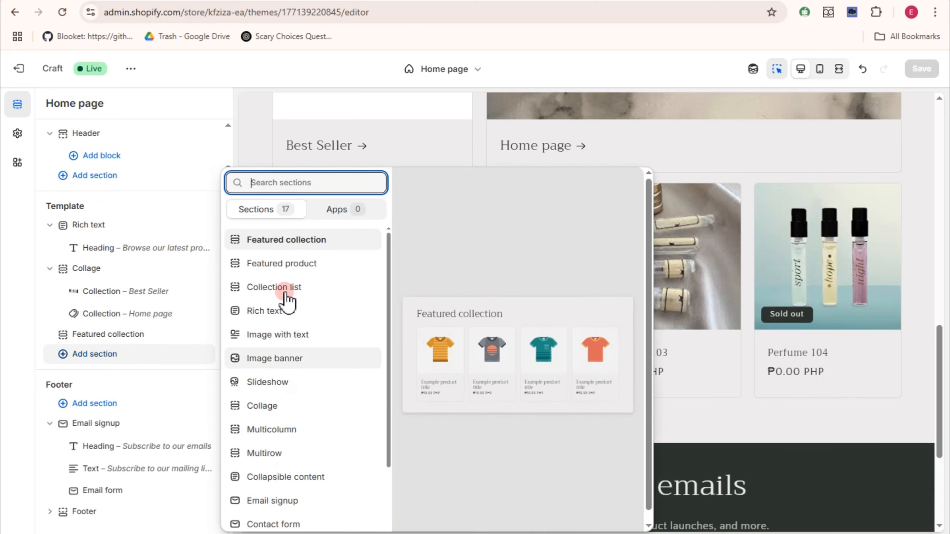
{"action": "left_click", "coordinate": [286, 241]}
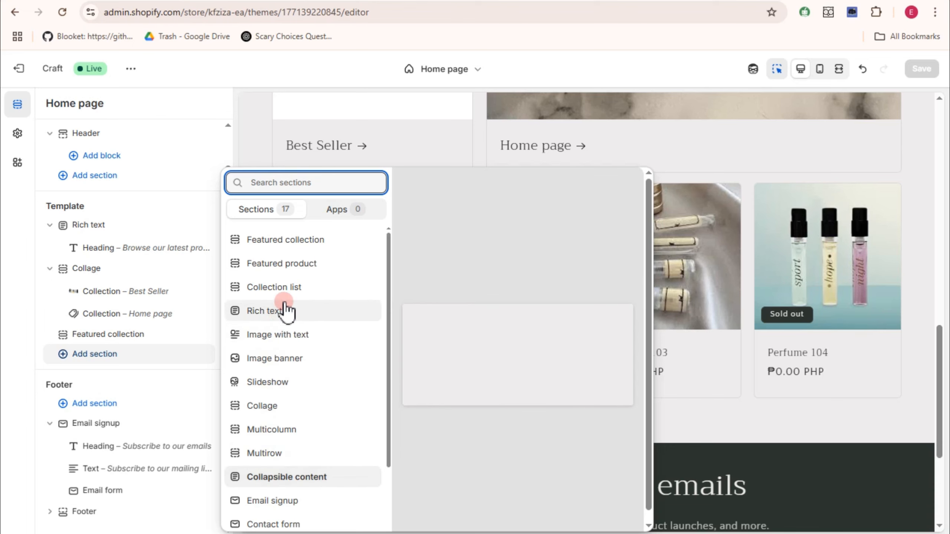
{"action": "left_click", "coordinate": [284, 337]}
Step: Choose the images_1 JPG from the store's files as the Image with text section's picture
{"action": "left_click", "coordinate": [155, 151]}
{"action": "left_click", "coordinate": [518, 341]}
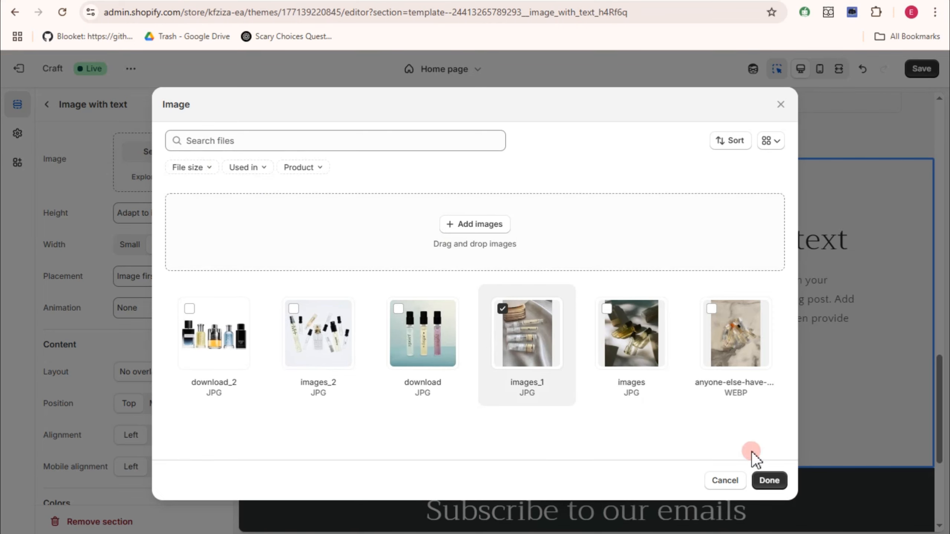
{"action": "left_click", "coordinate": [767, 479]}
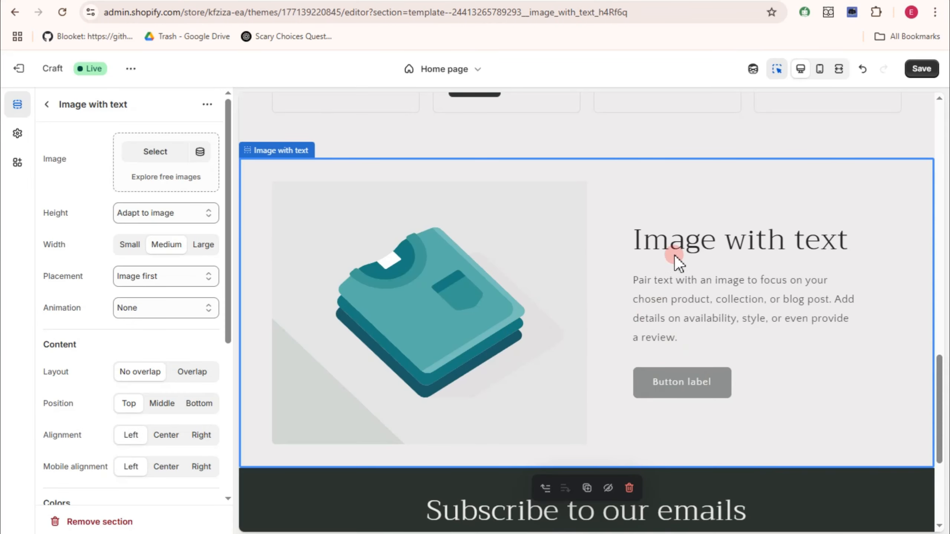